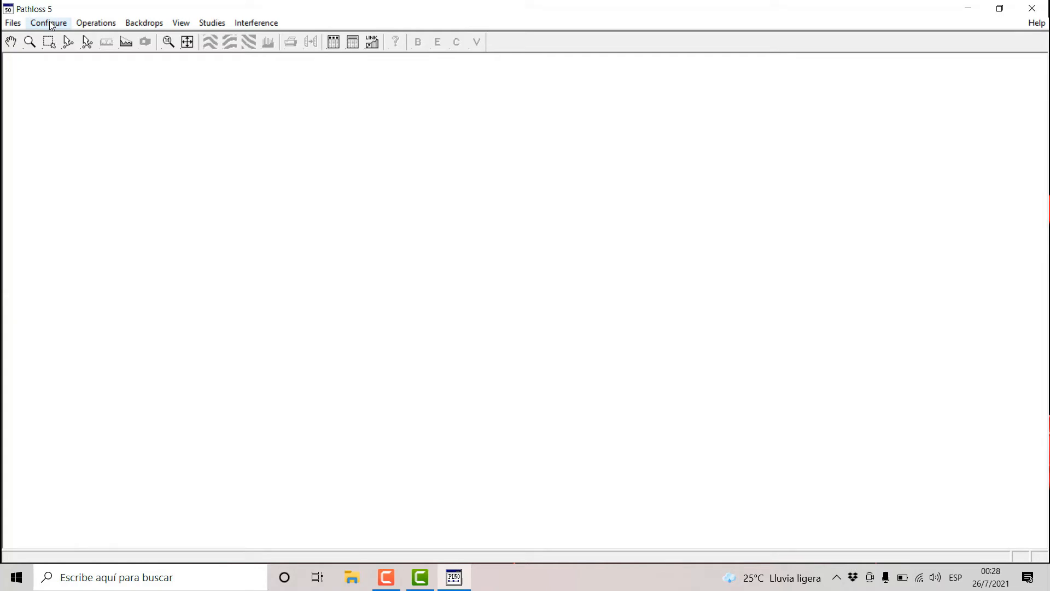
Step: Set the primary digital elevation model in the GIS configuration to SRTM (World)
click(50, 23)
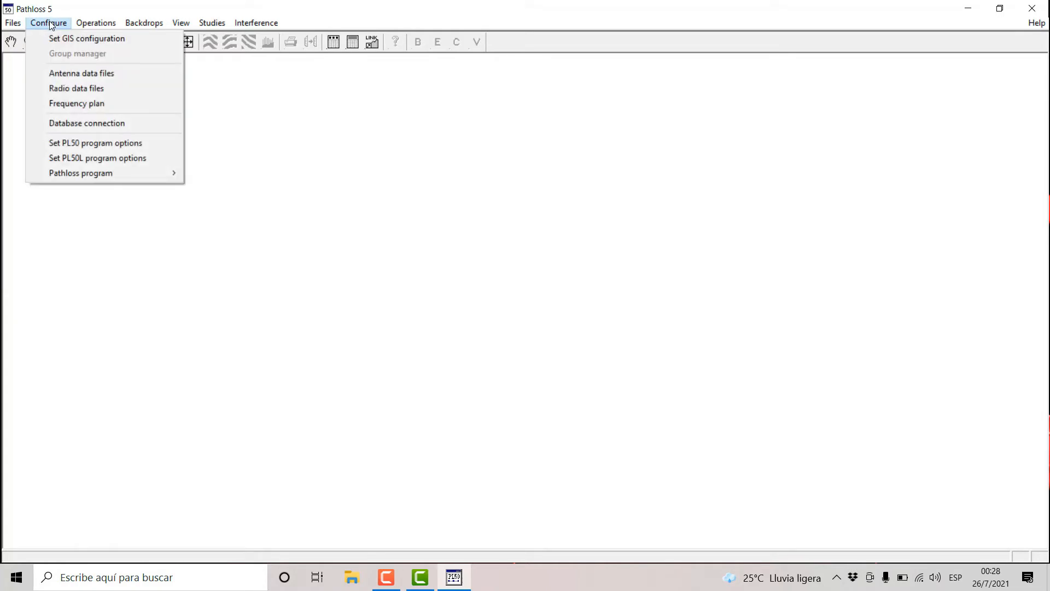
click(76, 38)
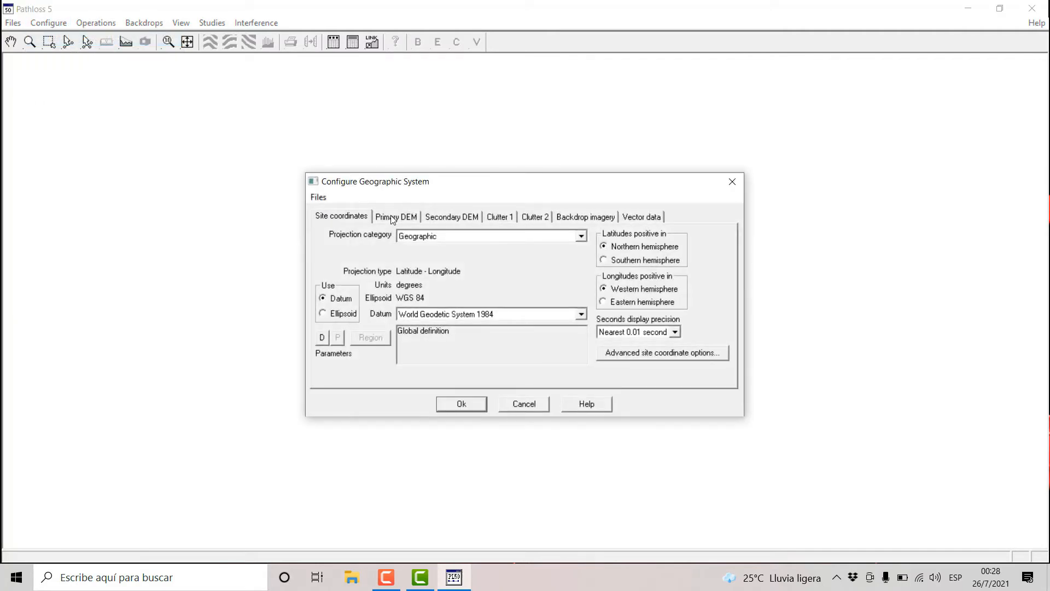
click(392, 218)
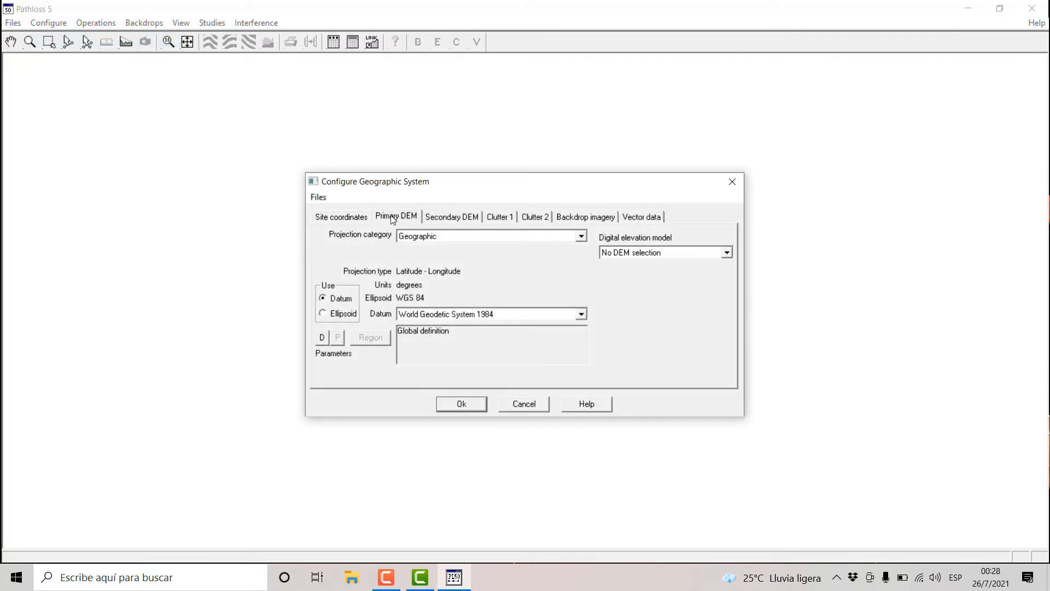
click(727, 252)
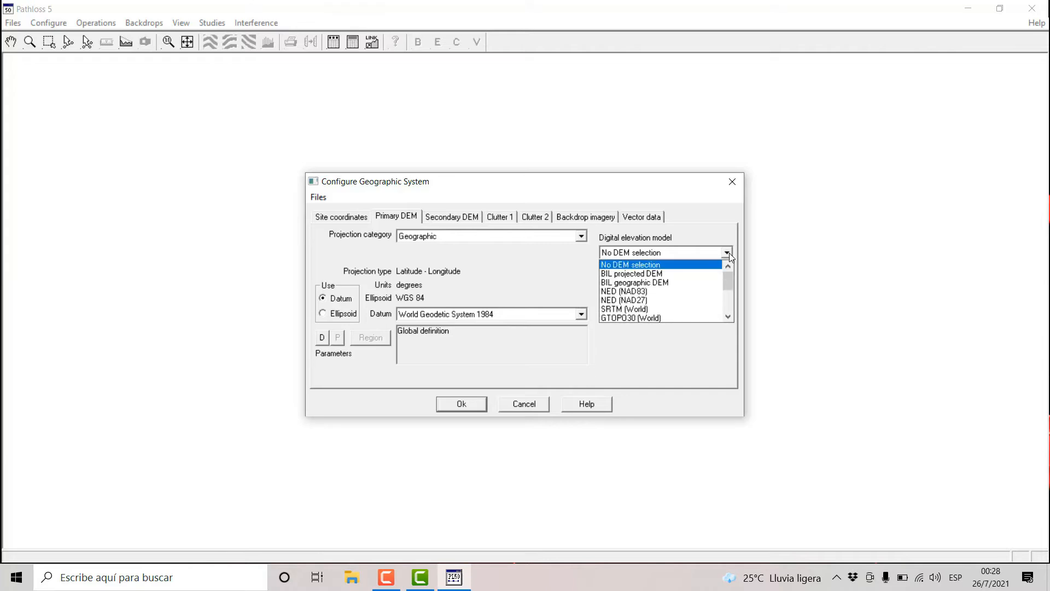
click(648, 310)
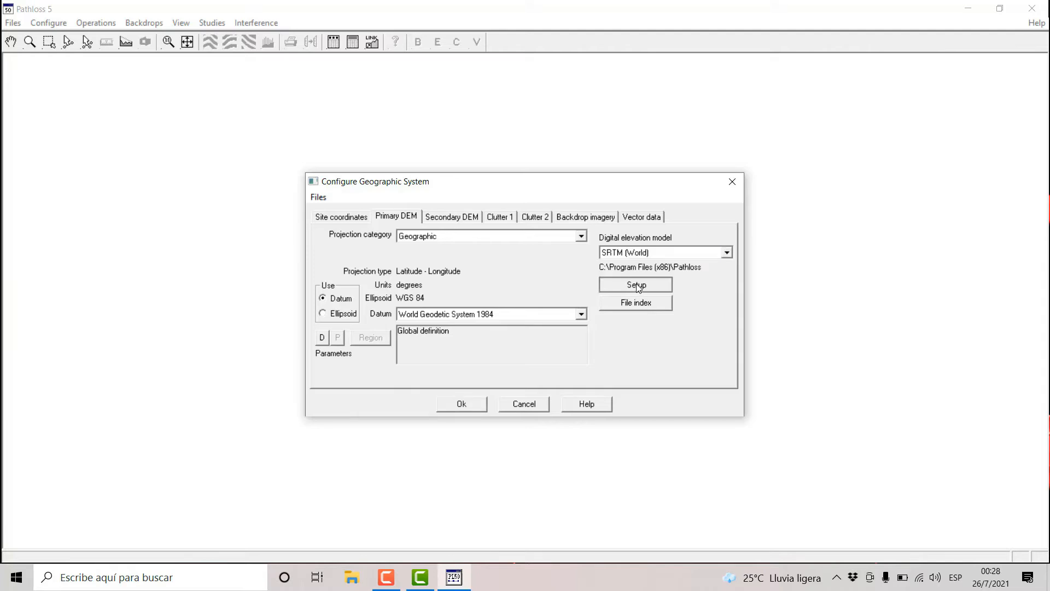
Step: Set the SRTM main directory to C:\Program Files (x86)\Pathloss 5\geo_data\Costa Rica
click(636, 285)
click(623, 268)
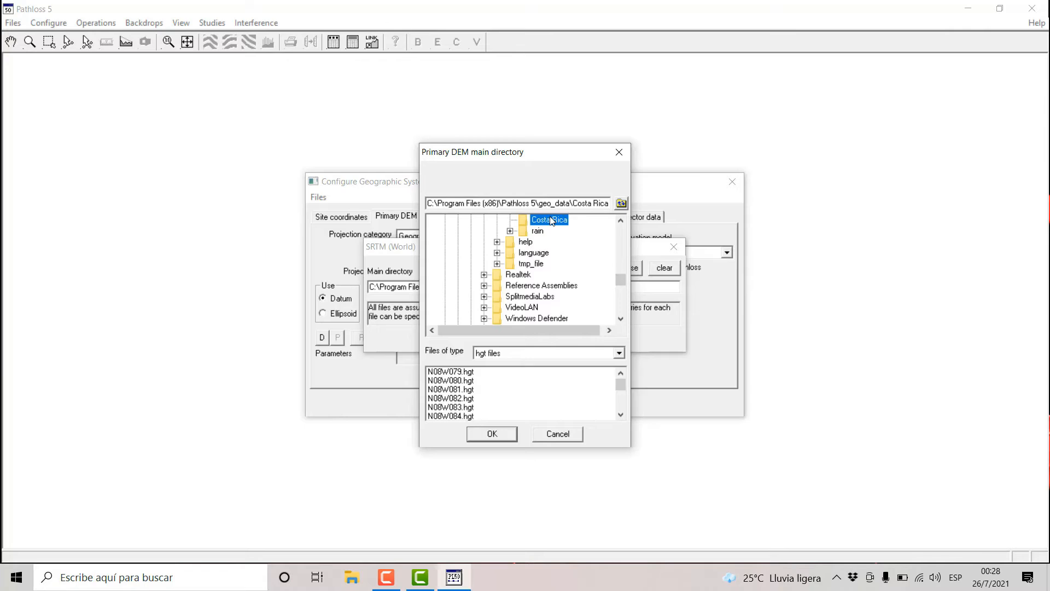
click(510, 434)
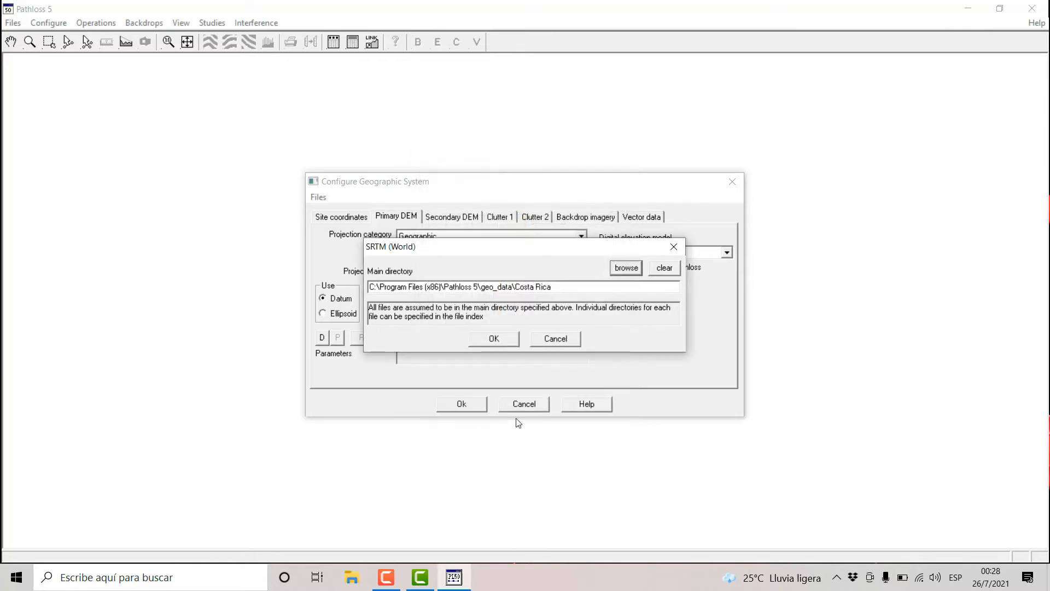
click(507, 340)
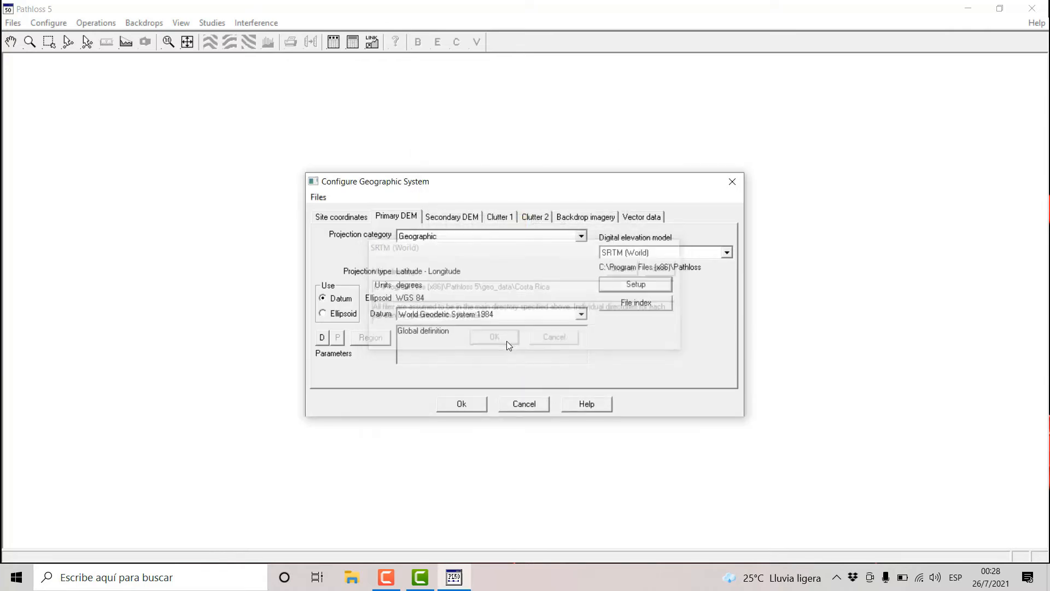
Step: Import all the Costa Rica SRTM hgt files into the file index and accept the GIS configuration, declining to save the changes
click(633, 305)
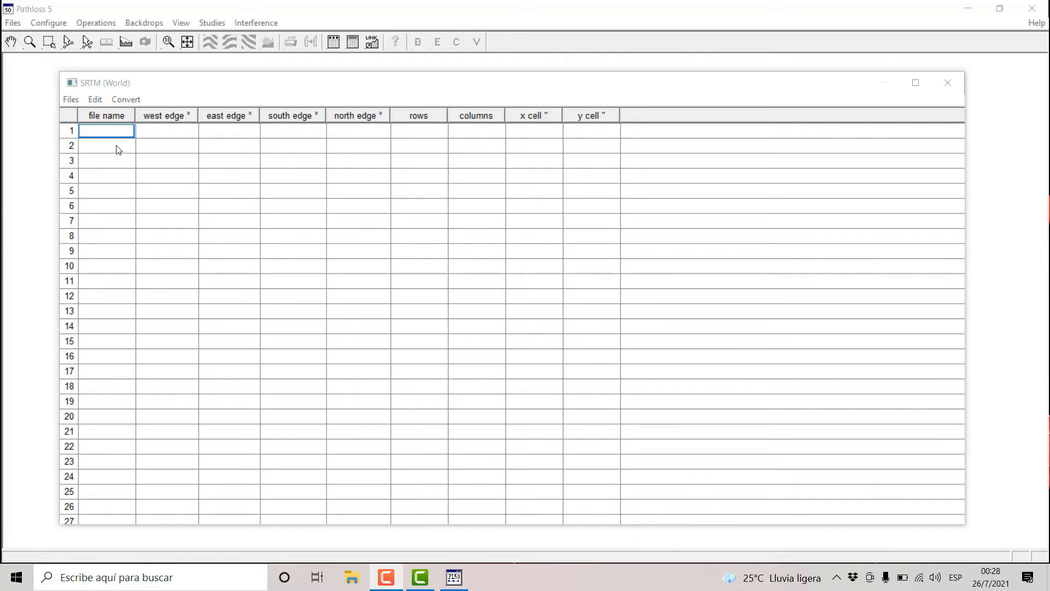
click(74, 99)
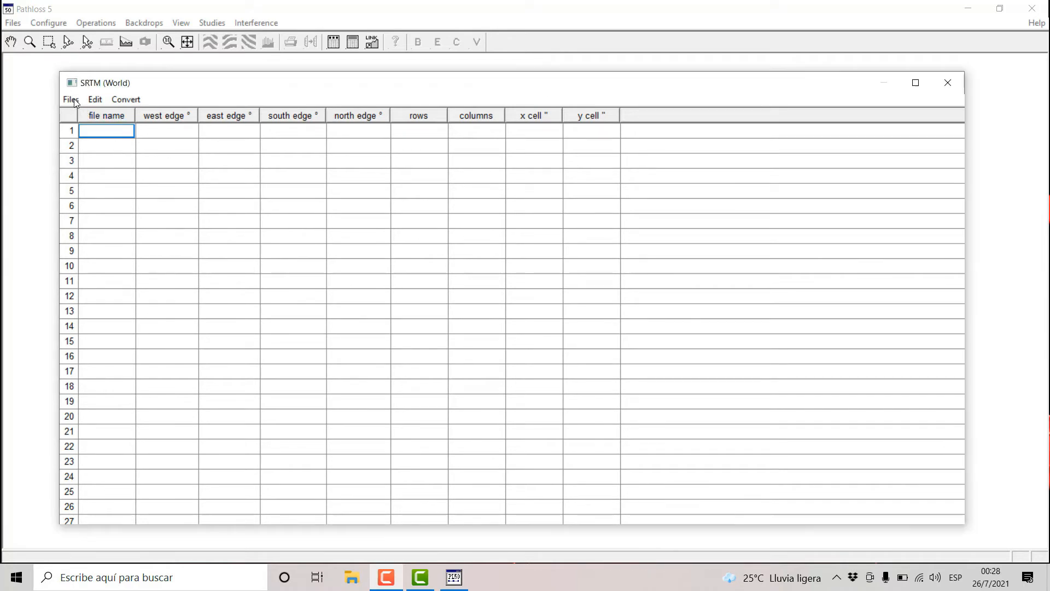
mouse_move(109, 116)
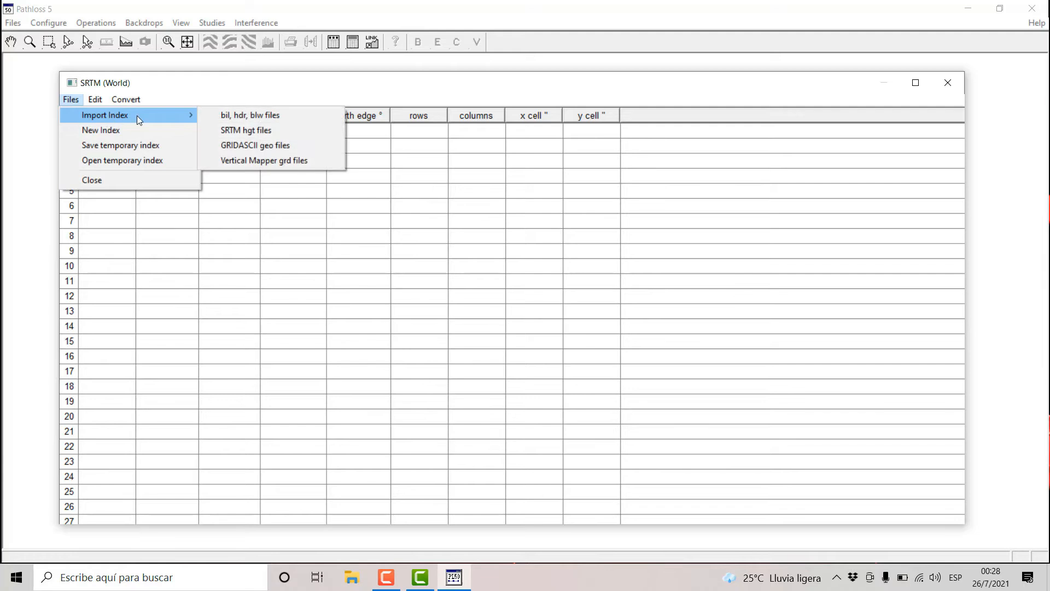
click(256, 132)
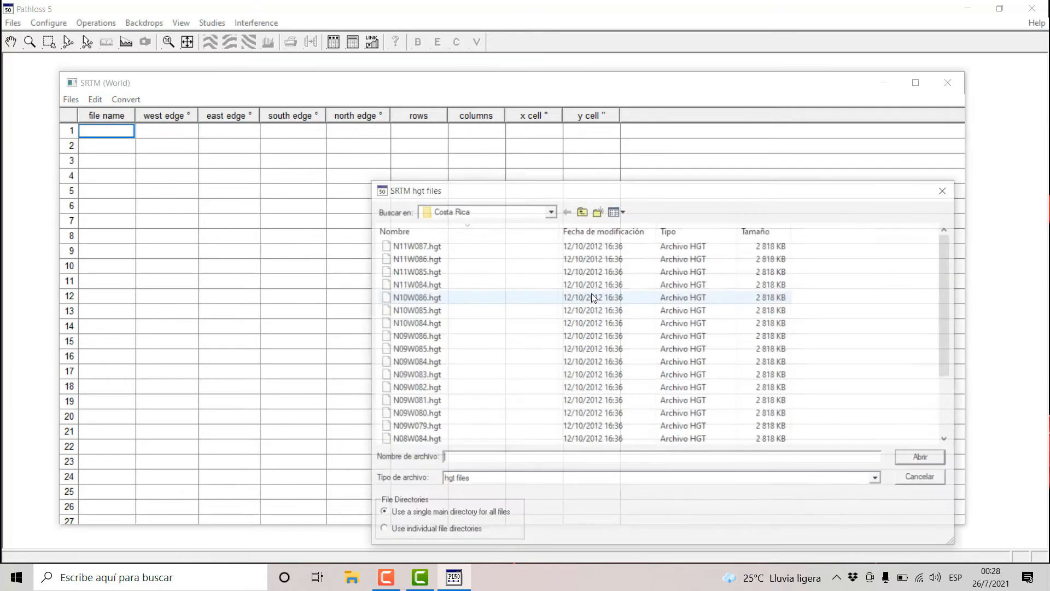
drag(950, 281, 557, 481)
drag(950, 356, 943, 416)
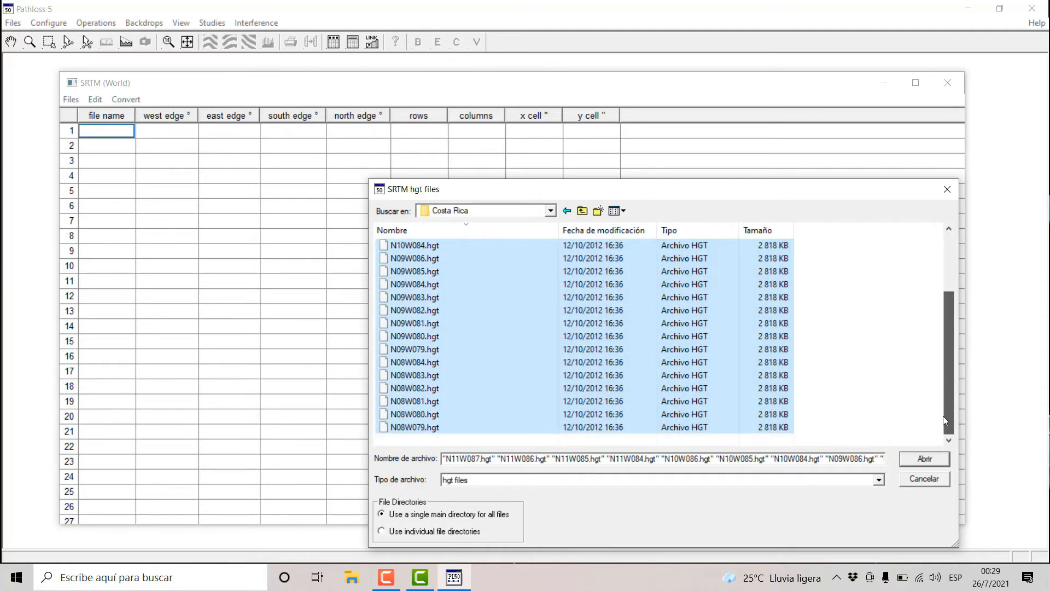
click(924, 459)
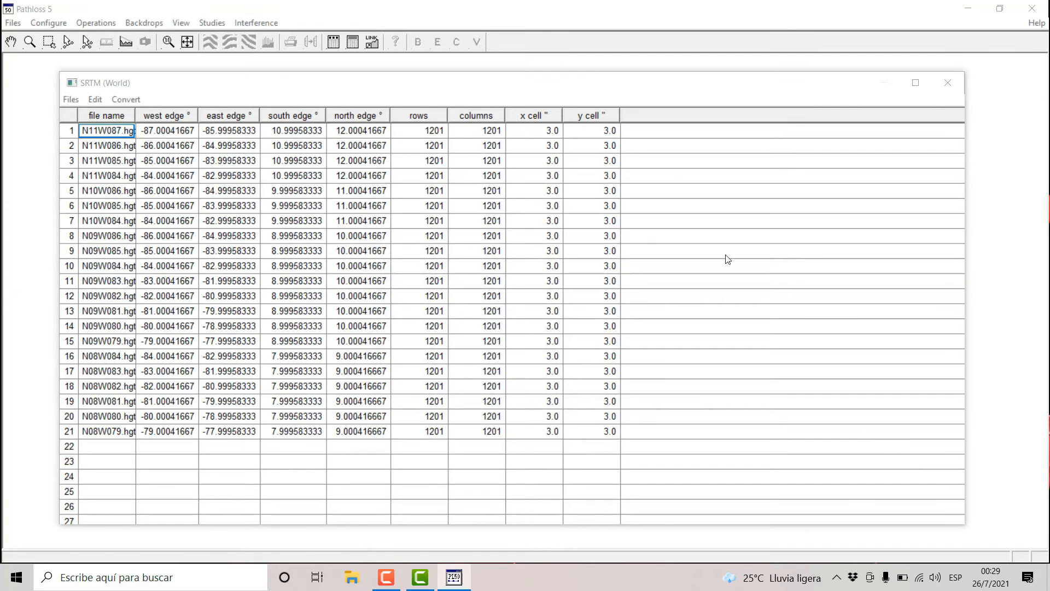
click(948, 89)
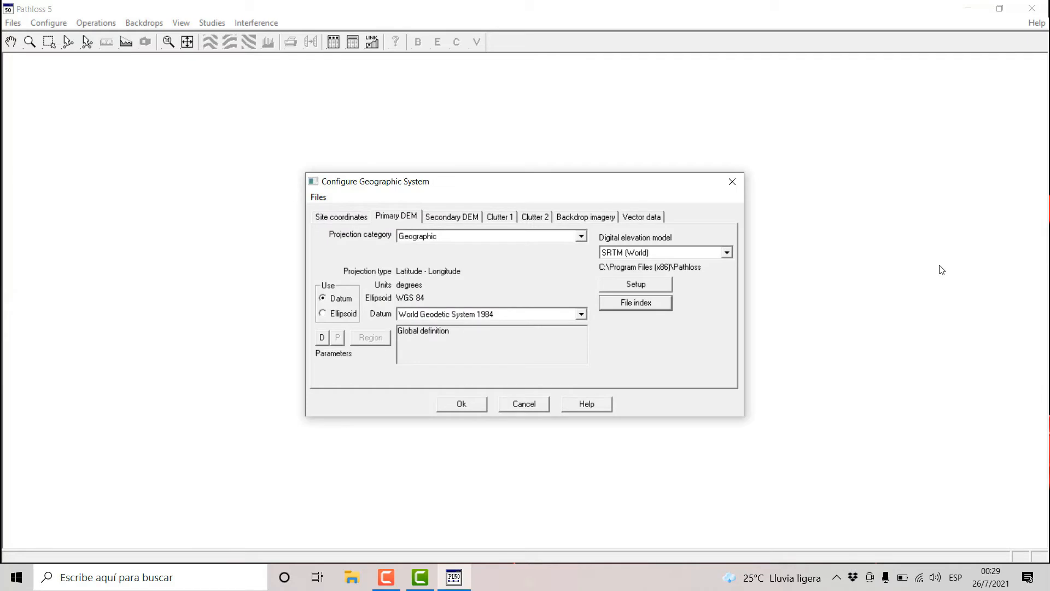
click(465, 405)
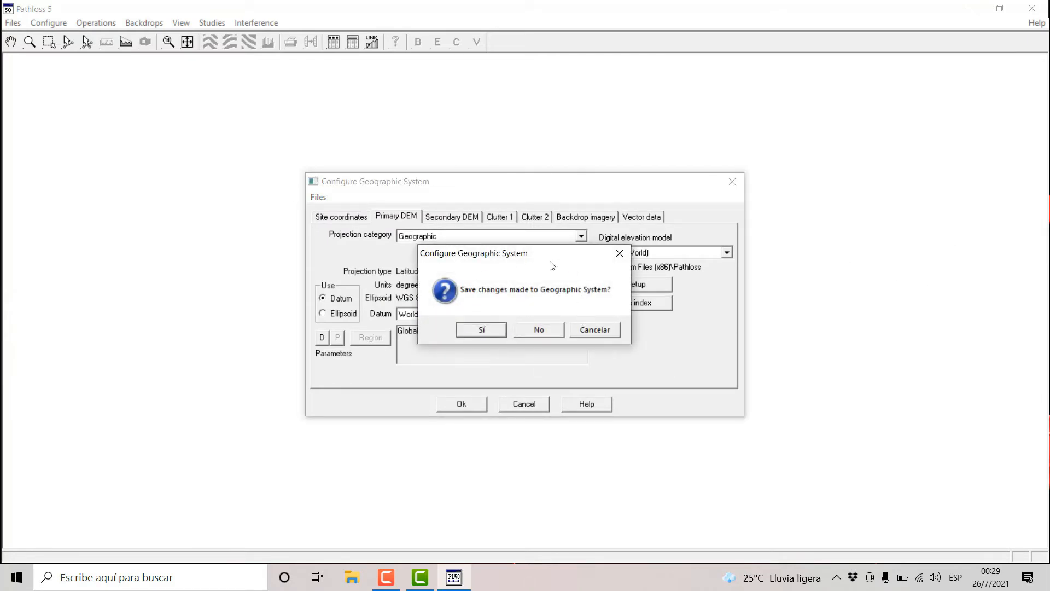
click(540, 330)
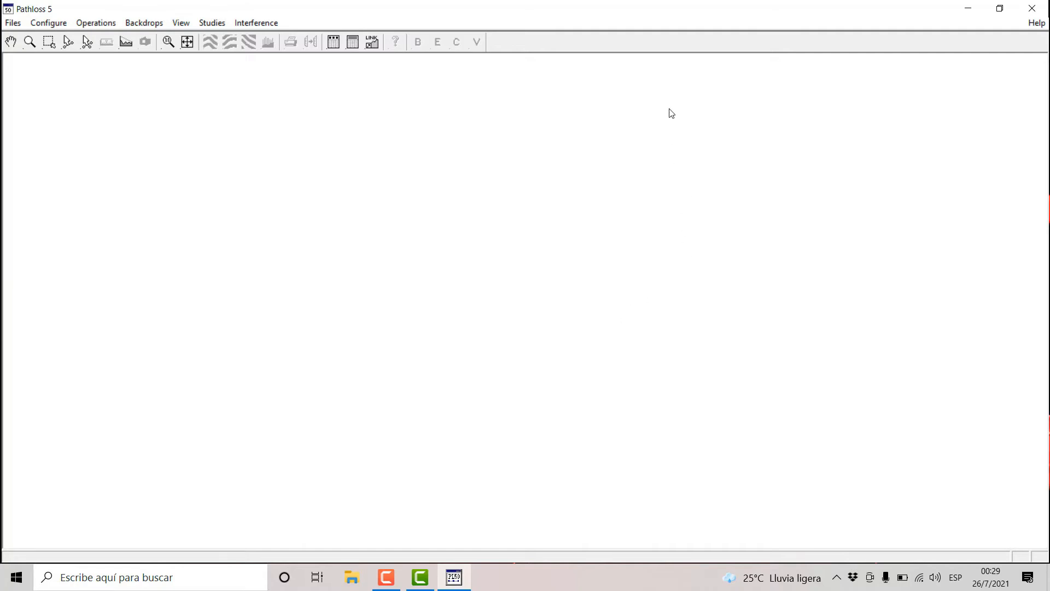
Step: Open the site list and name the first site Irazu
click(667, 76)
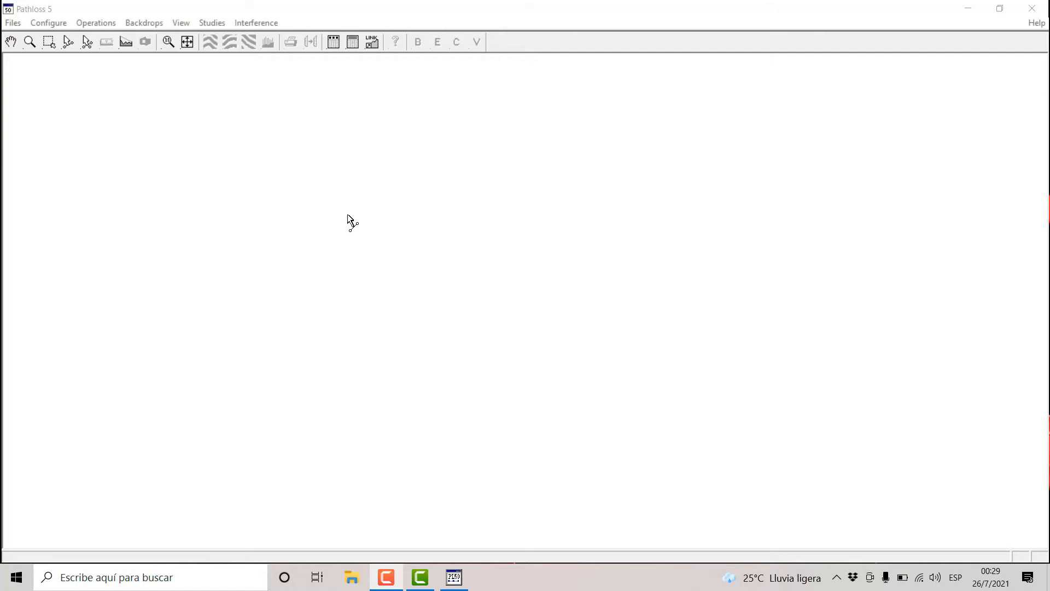
click(336, 50)
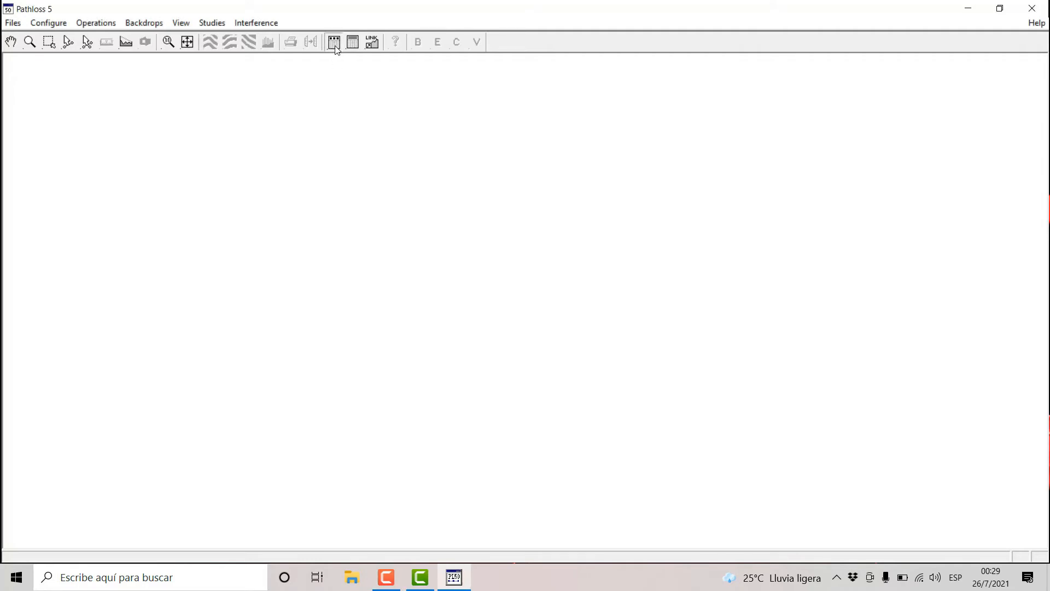
click(335, 45)
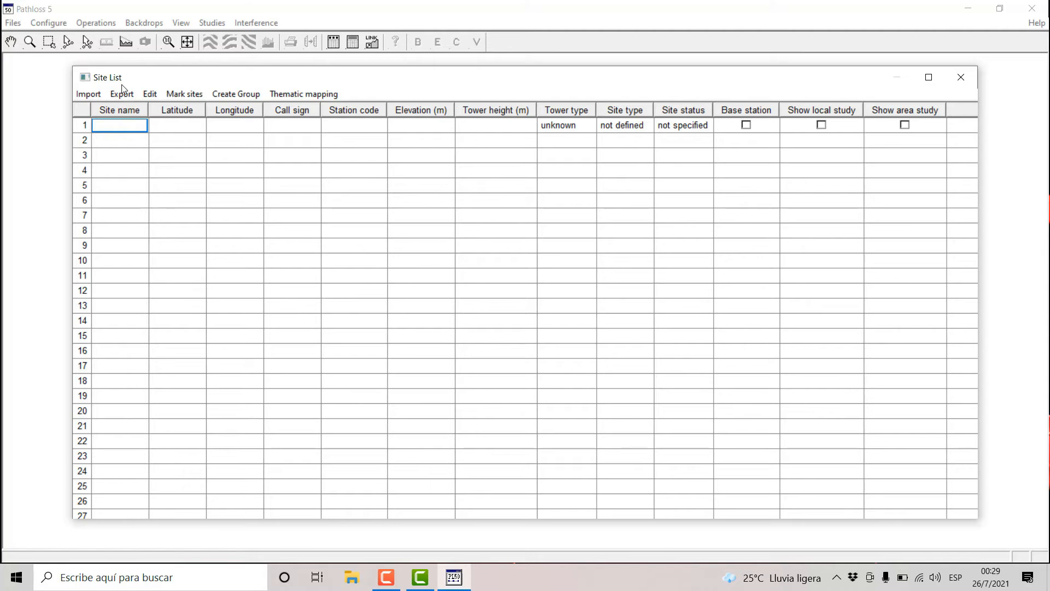
click(128, 127)
click(169, 131)
click(230, 133)
double_click(124, 127)
text(Irazu)
key(Return)
Step: Set the Irazu site's latitude to 9 58 45 N and longitude to 83 51 09 W
click(177, 128)
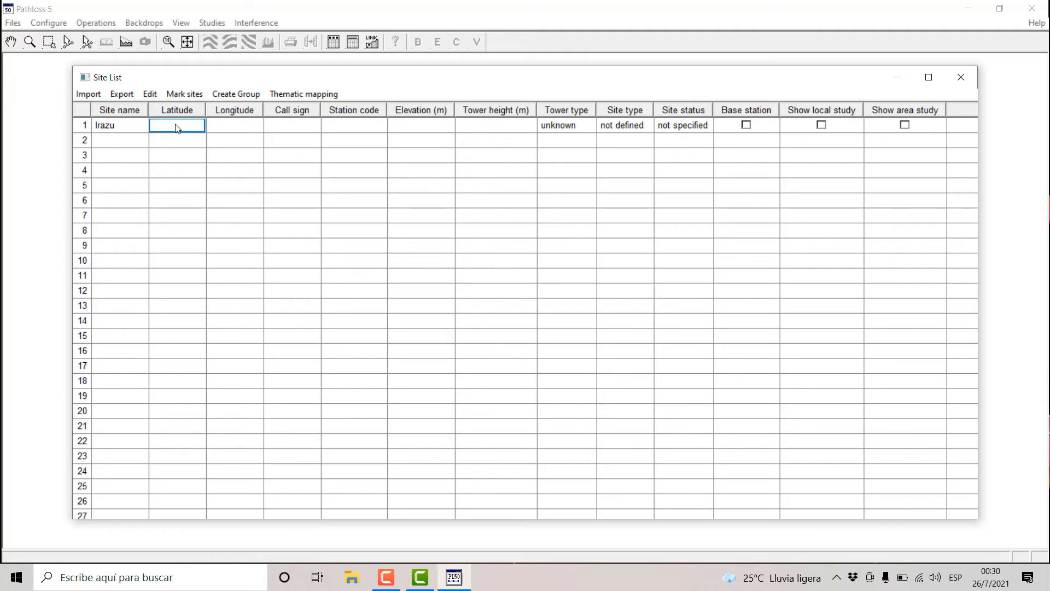
text(9 58 45 N)
click(227, 125)
text(83 51 09 W)
Step: Add a second site named TEC at latitude 9 51 16 N, longitude 83 54 33 W, and close the site list
click(136, 140)
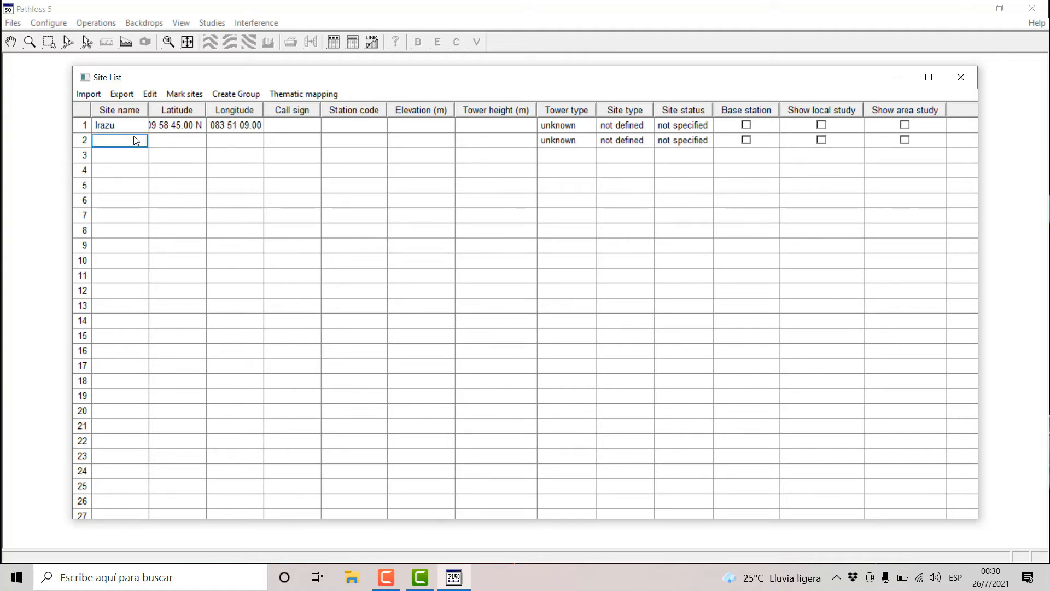
text(TEC)
click(180, 140)
text(9 51)
text( 10)
text( N)
click(217, 143)
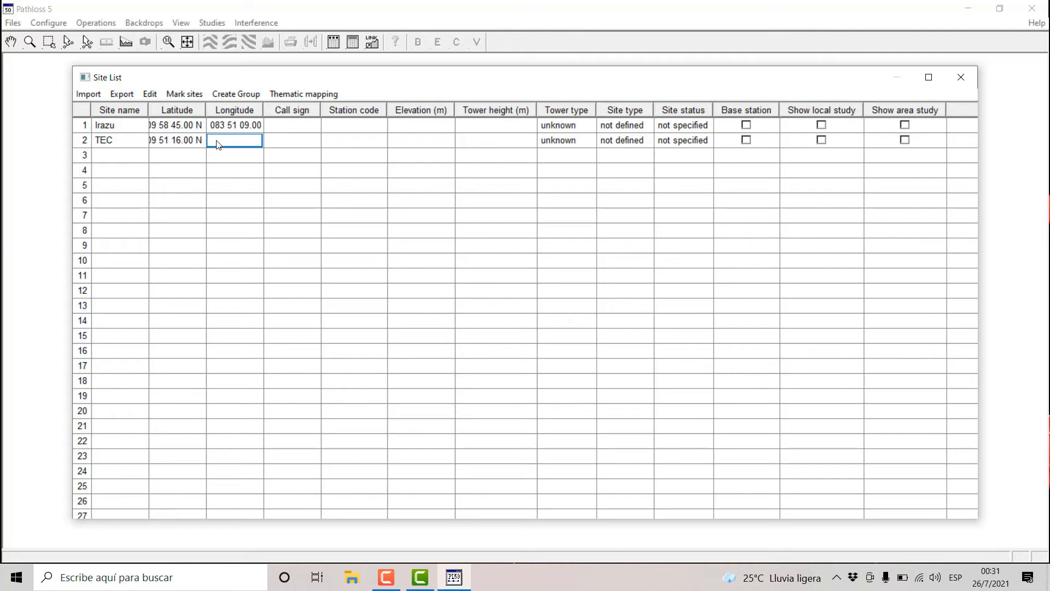
text(83 54 33 W)
drag(482, 86, 503, 137)
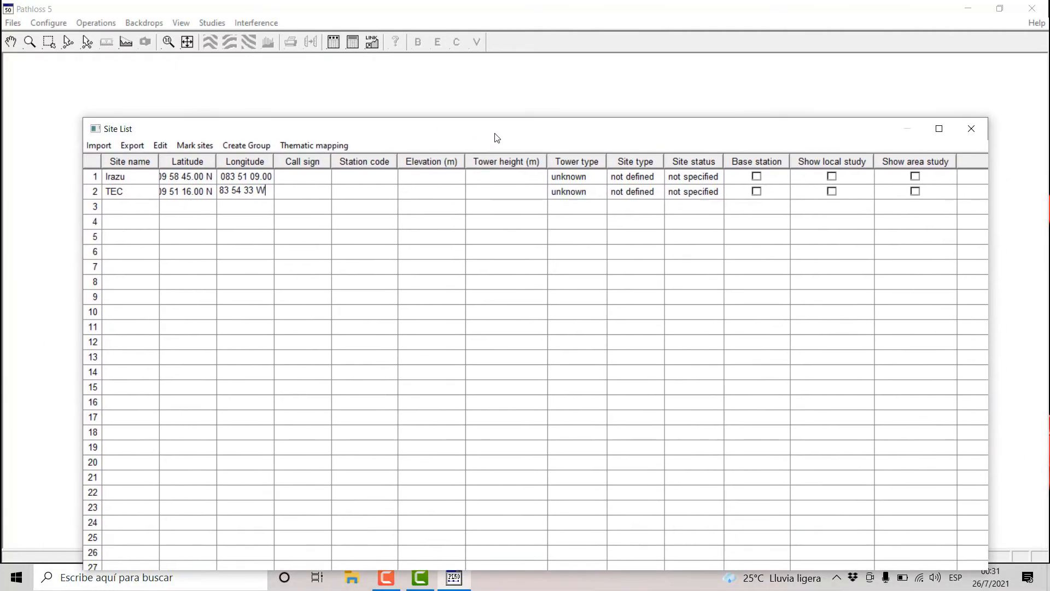
click(977, 131)
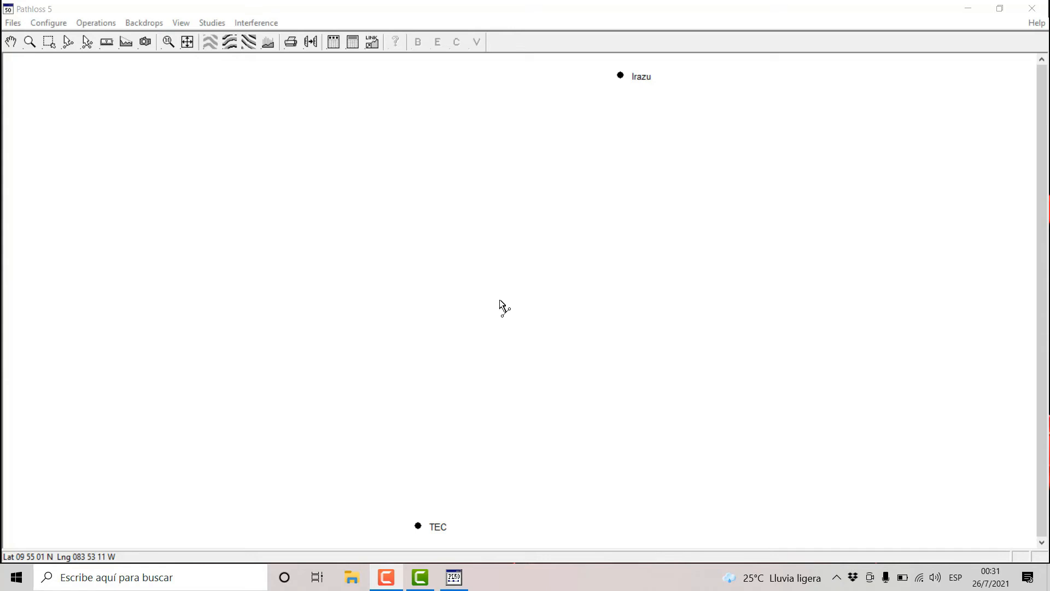
Step: Display the colour elevation backdrop behind the sites and switch it to shaded relief
click(209, 42)
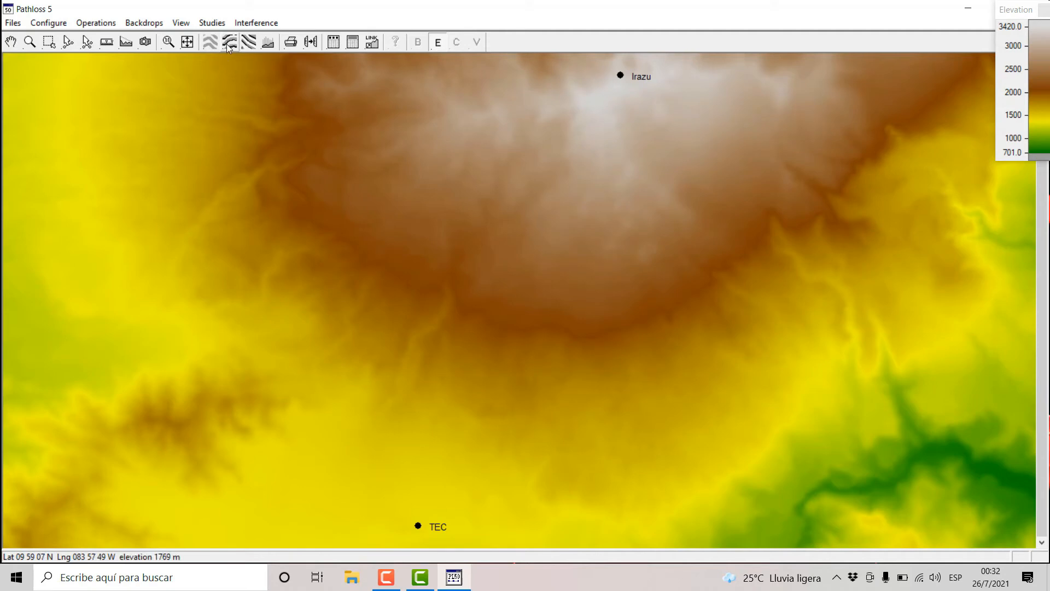
click(230, 45)
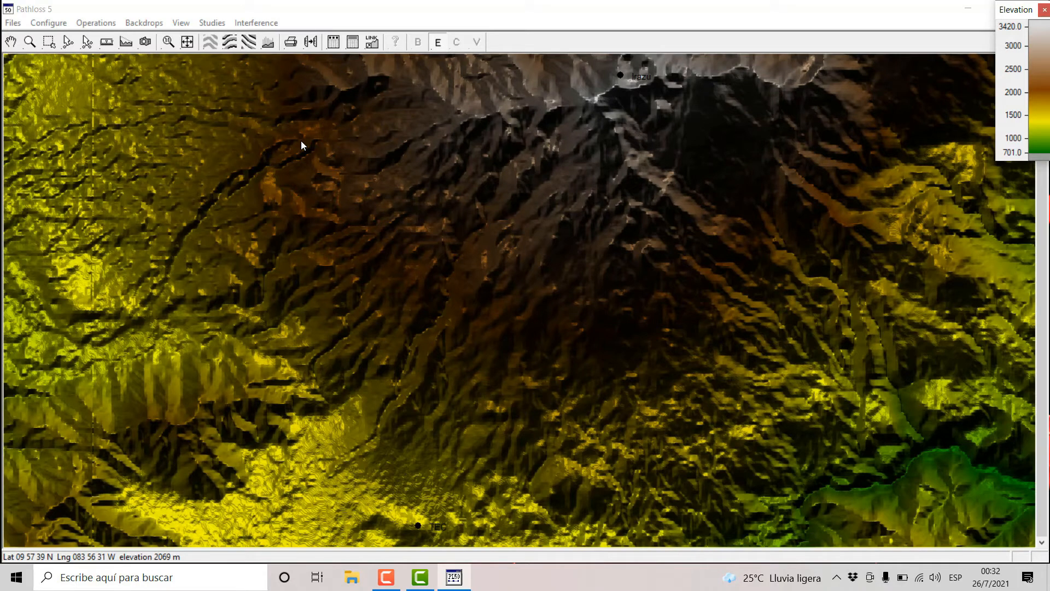
Step: Examine the terrain around the two sites in the 3D Terrain Viewer and return to the map
click(253, 47)
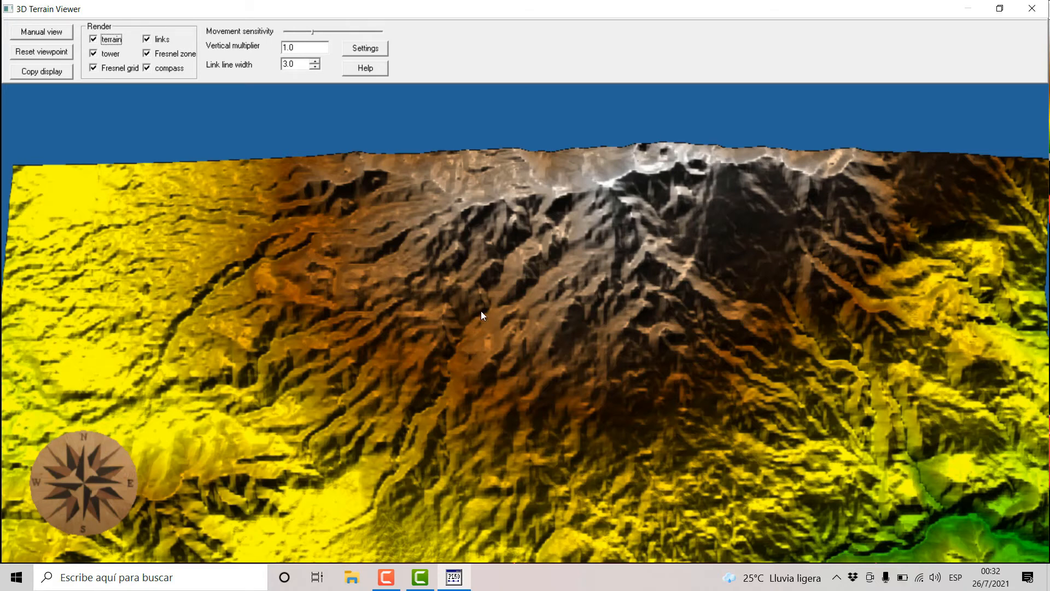
click(1032, 9)
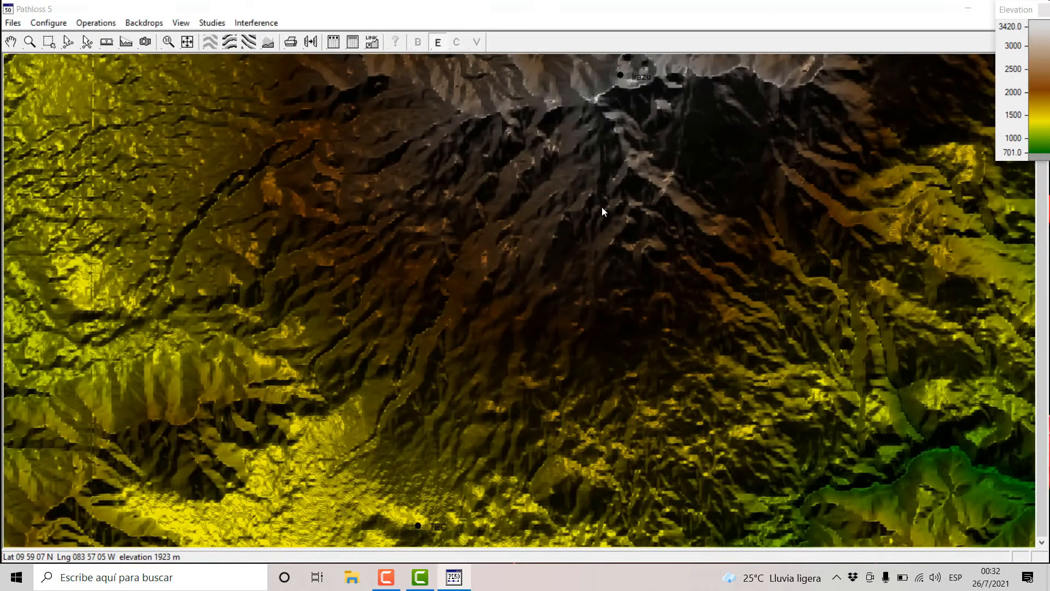
click(211, 47)
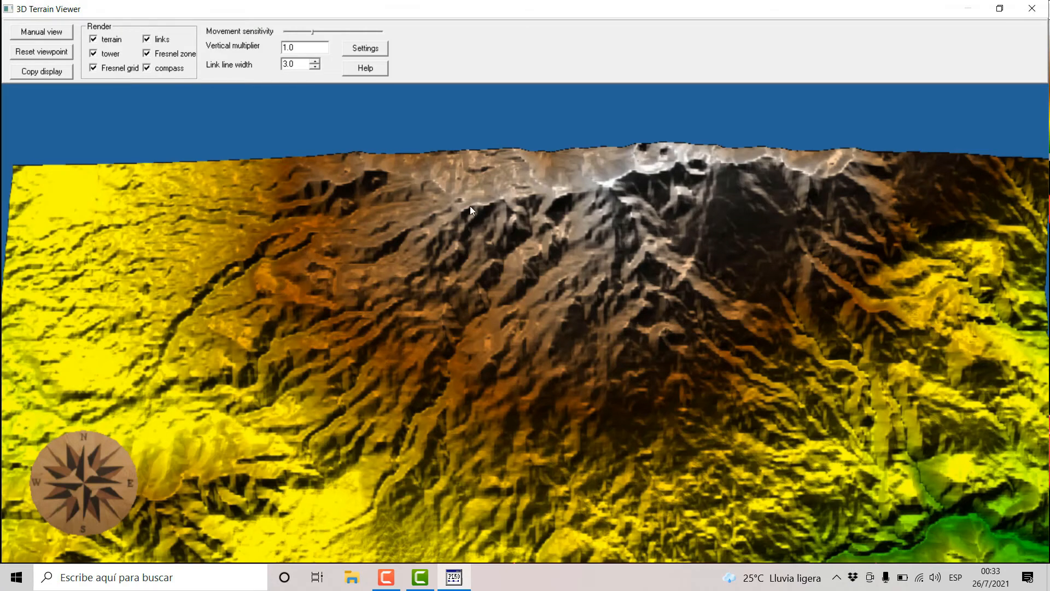
key(Escape)
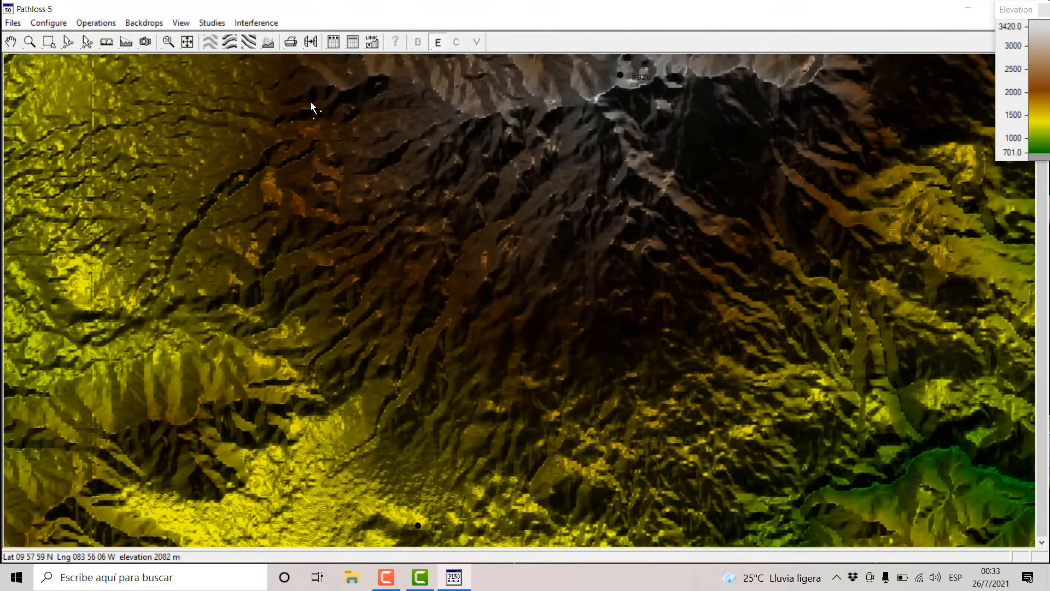
Step: Switch the map to the plain elevation backdrop and create a link from TEC to Irazu
click(209, 42)
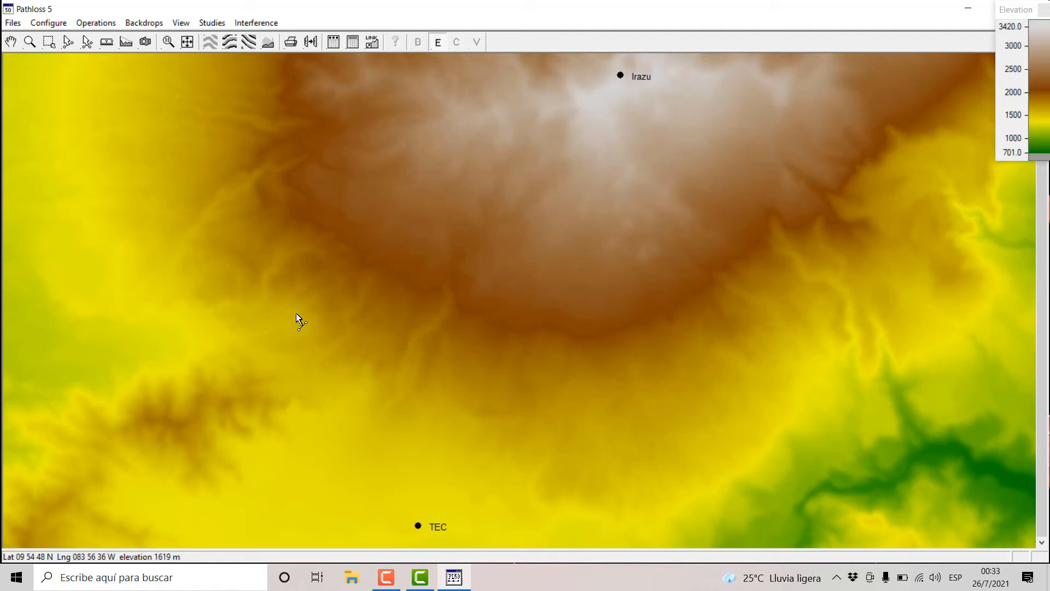
click(68, 46)
drag(419, 529, 621, 72)
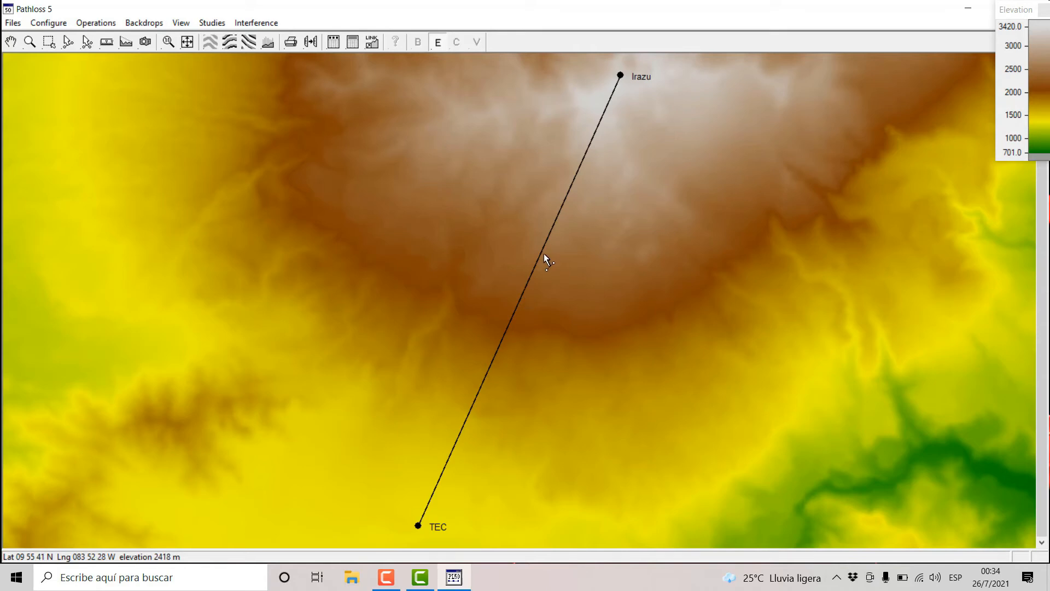
Step: Open the terrain data of the TEC–Irazu link and generate its path profile from the SRTM primary DEM with a 50 m distance increment
right_click(516, 310)
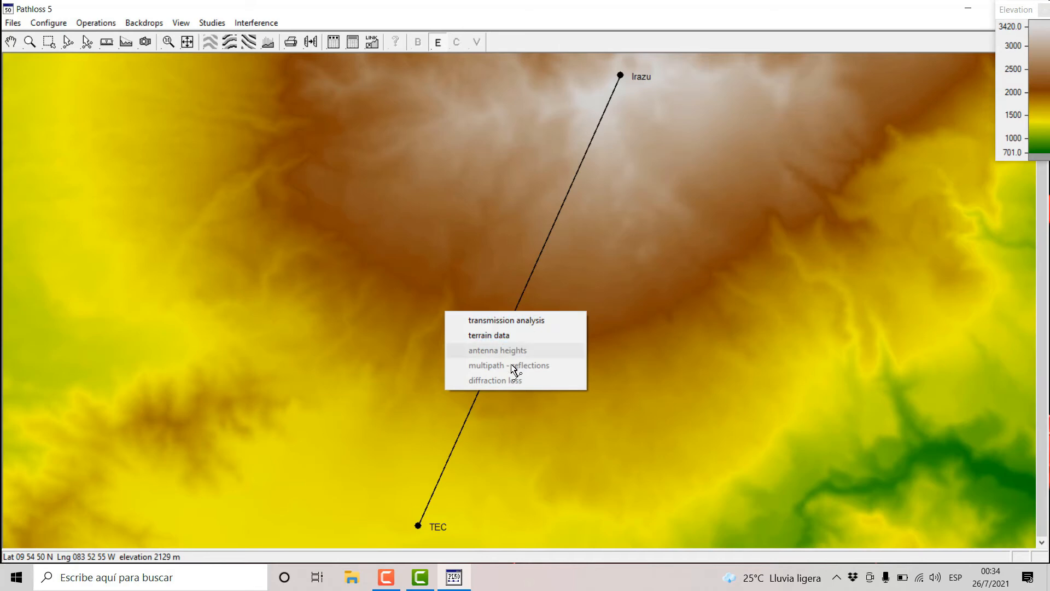
click(503, 335)
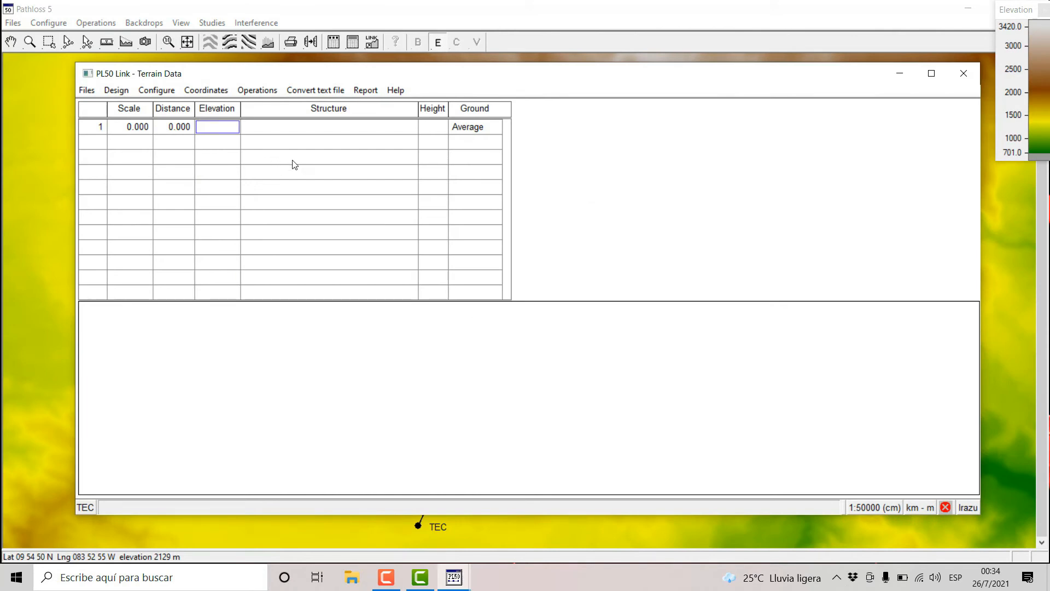
click(251, 91)
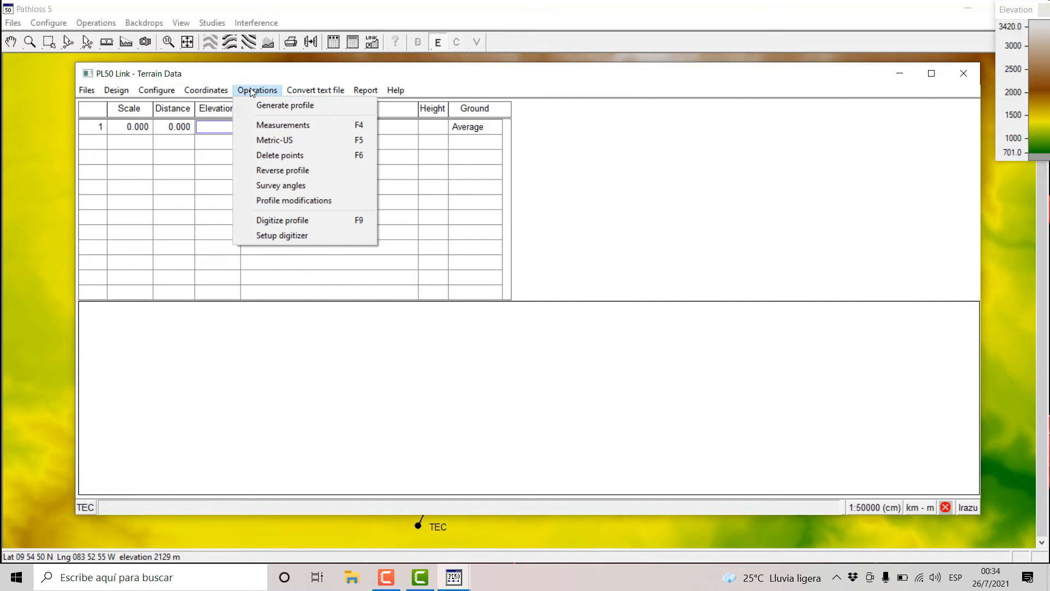
click(305, 104)
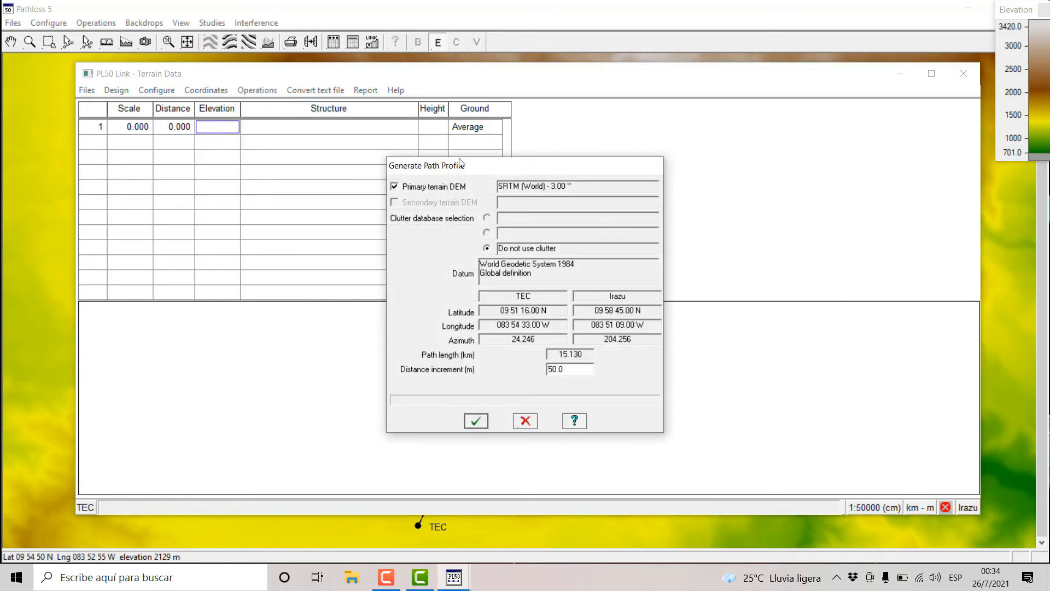
drag(525, 171, 494, 150)
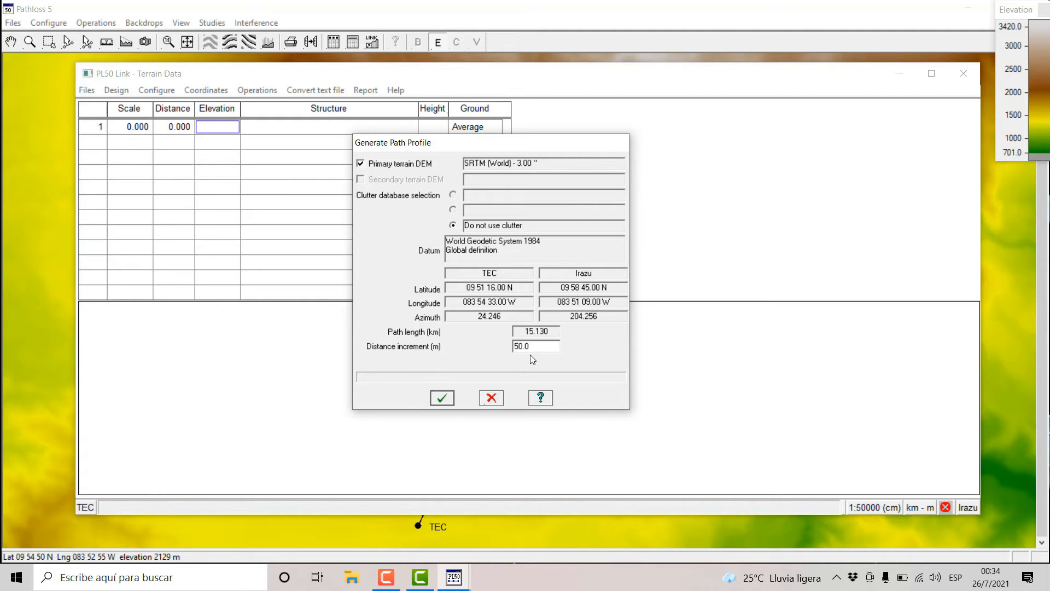
drag(534, 346, 504, 345)
click(537, 346)
click(443, 398)
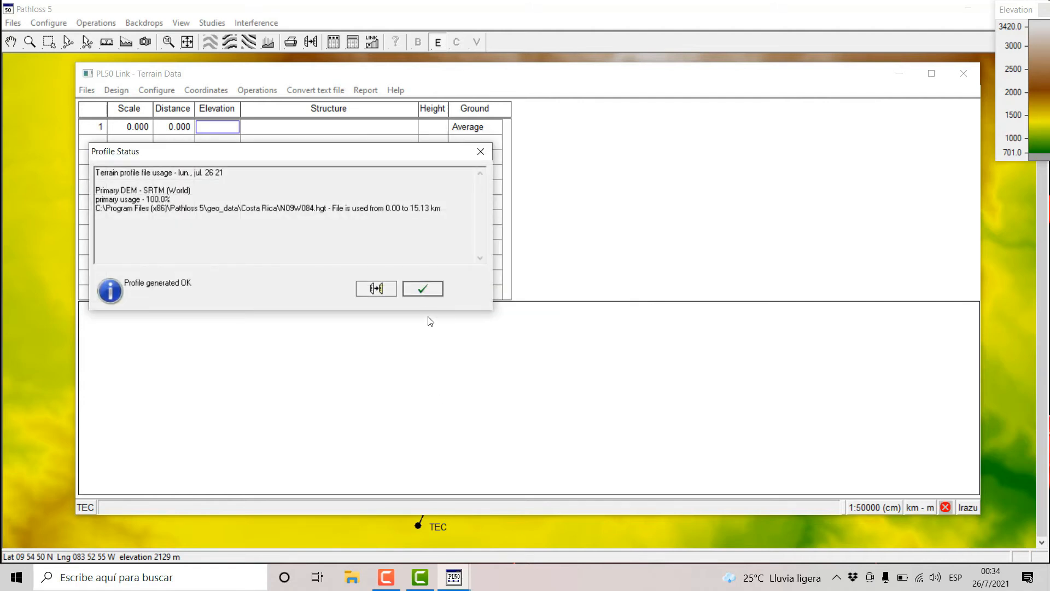
click(423, 289)
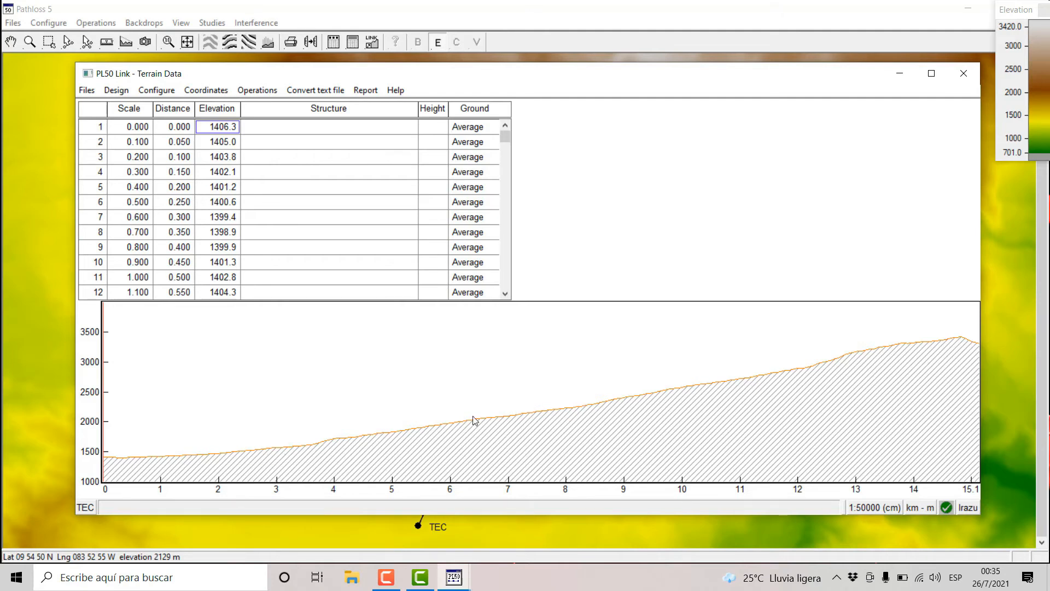
Step: Inspect the distance and elevation values at several points along the generated terrain profile
click(279, 452)
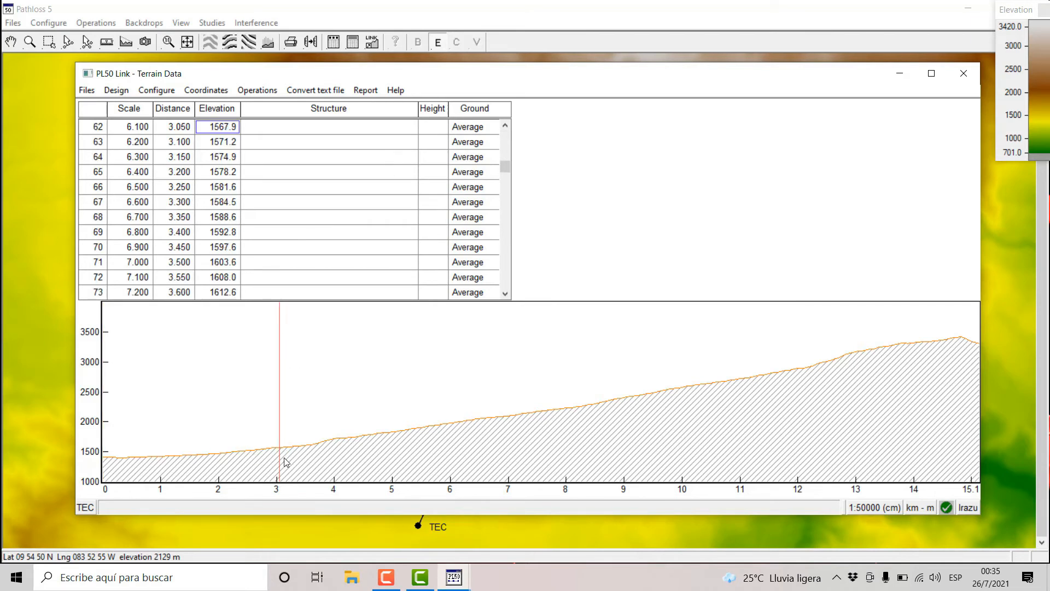
click(406, 432)
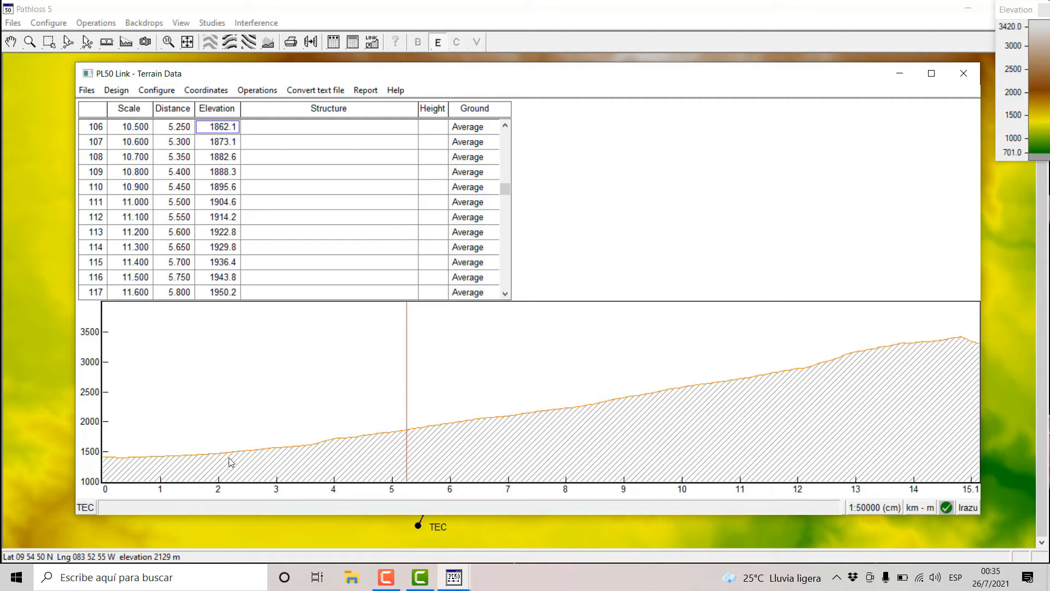
click(198, 458)
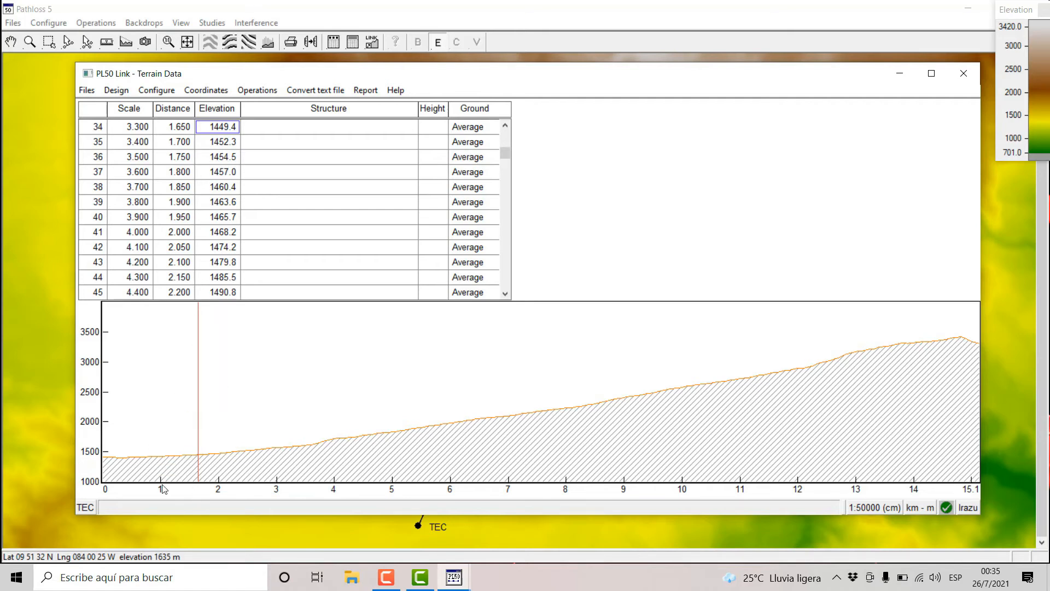
click(138, 460)
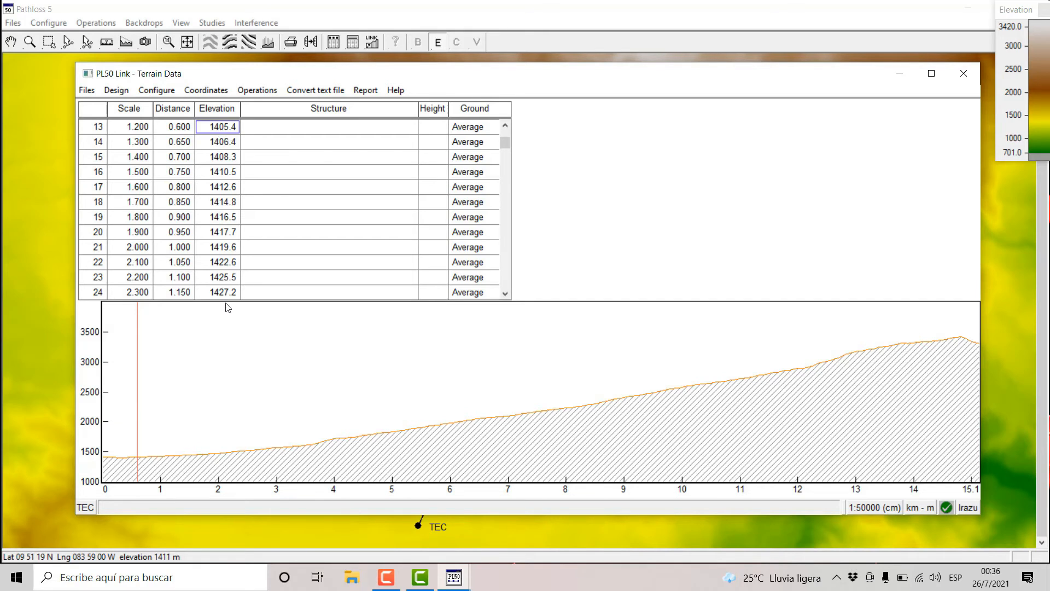
click(591, 414)
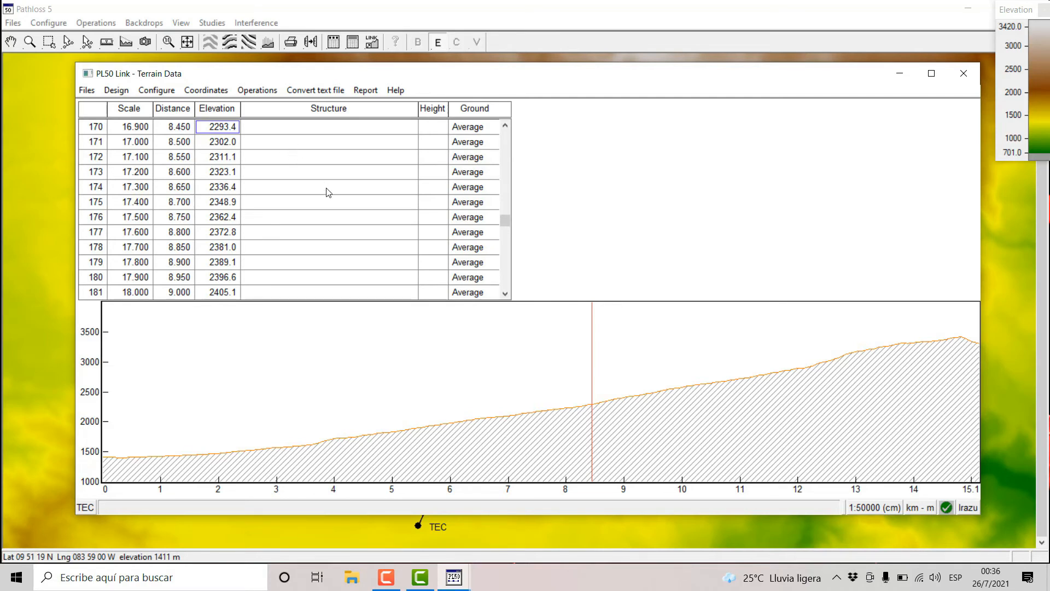
Step: Regenerate the path profile with a 1 m distance increment
click(254, 93)
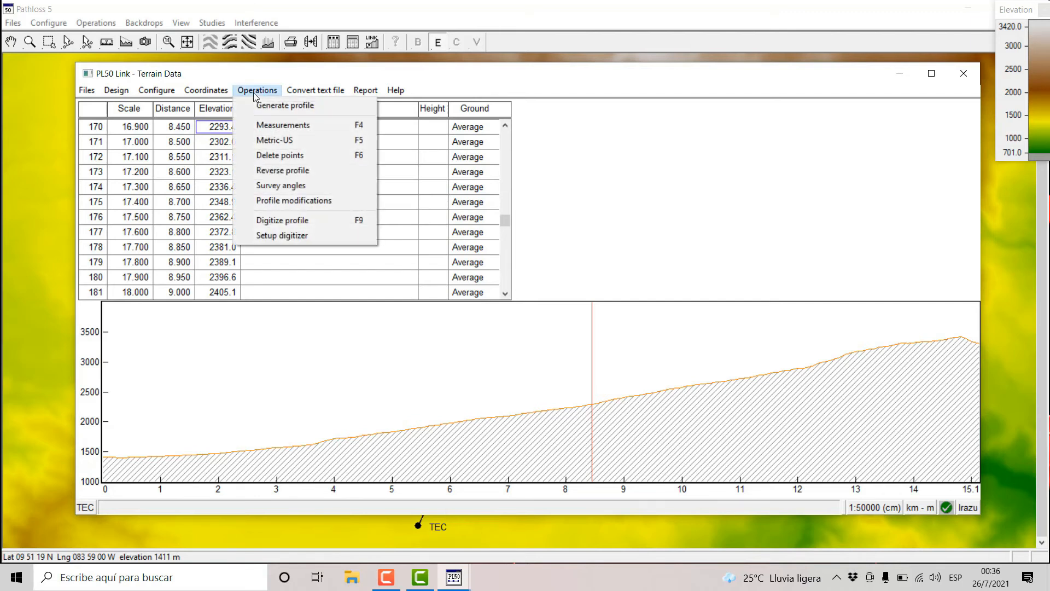
click(288, 108)
drag(555, 371, 551, 371)
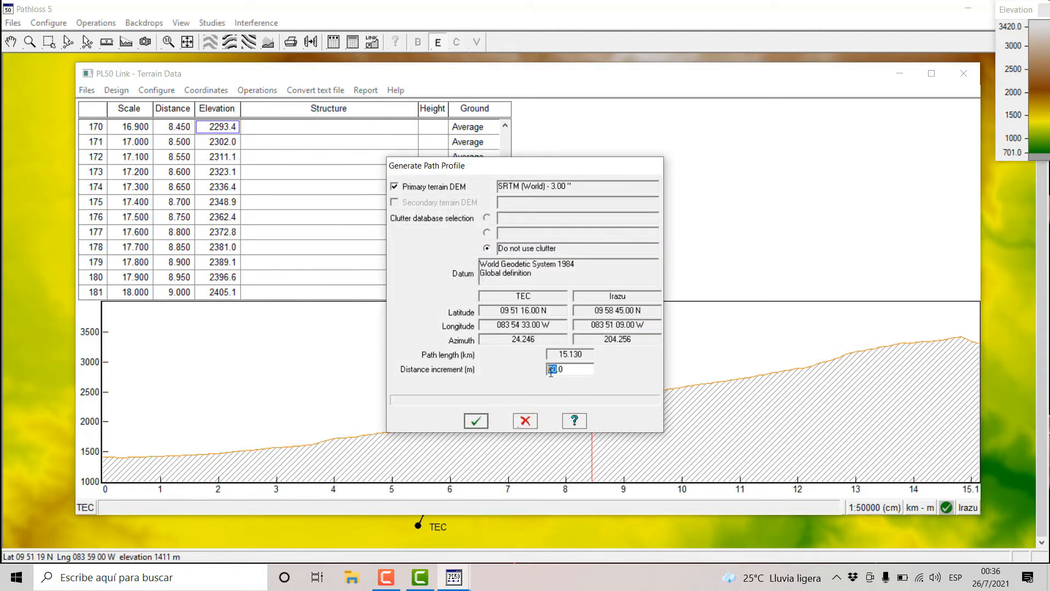
text(1)
click(473, 423)
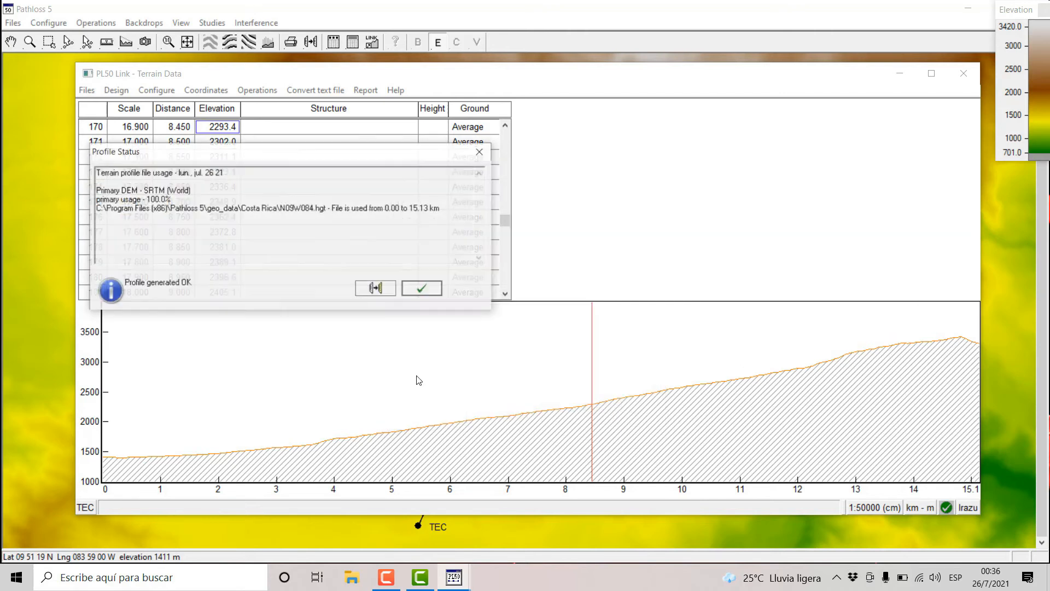
click(422, 289)
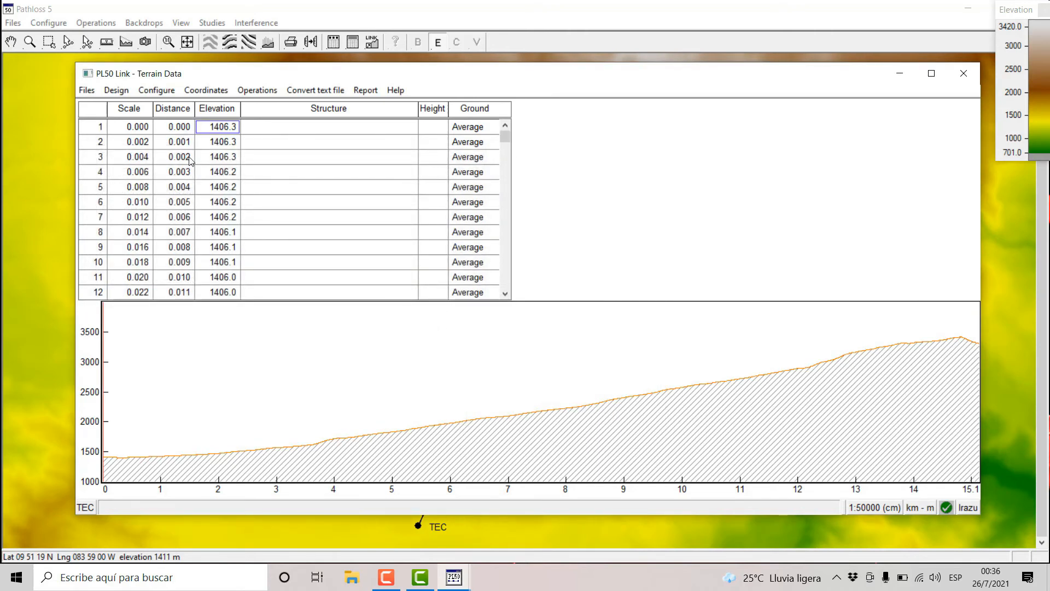
Step: Check the finer elevation data at several points along the first few kilometres of the regenerated profile
click(107, 436)
click(166, 459)
click(215, 465)
click(223, 466)
click(305, 465)
click(281, 474)
click(278, 474)
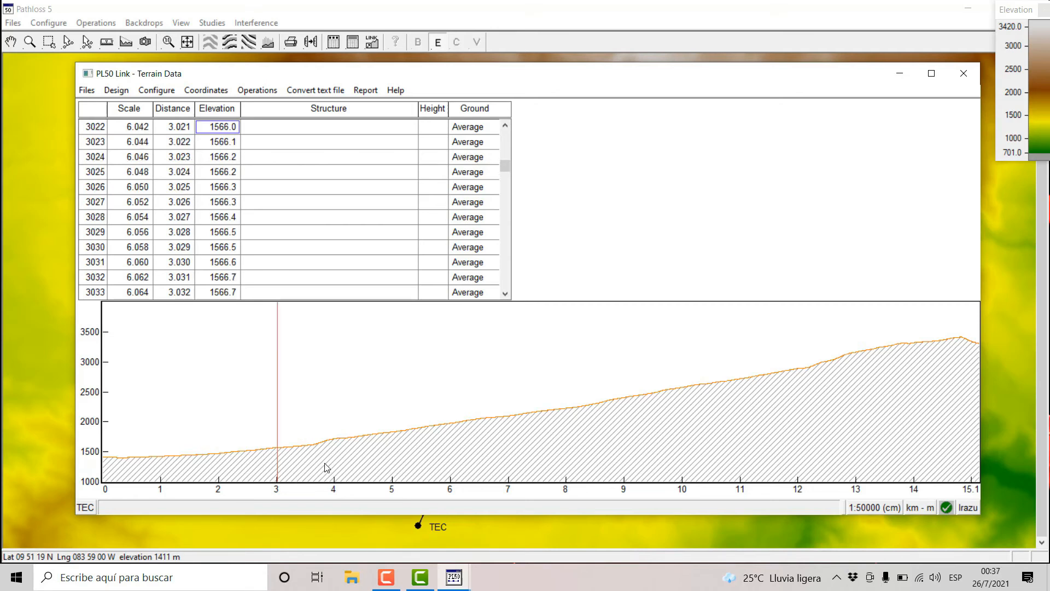
click(372, 472)
click(208, 467)
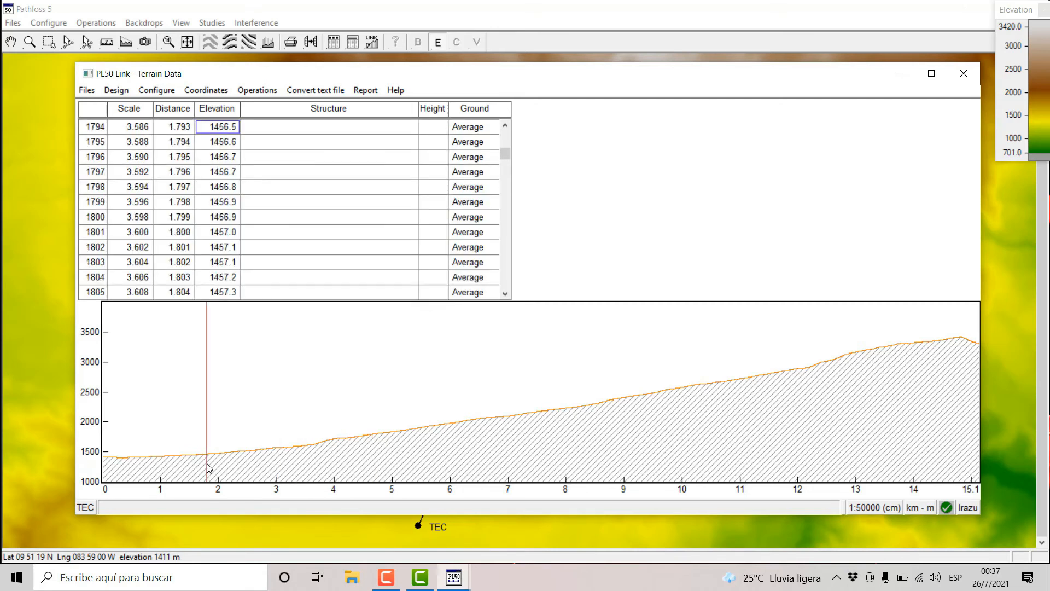
click(193, 466)
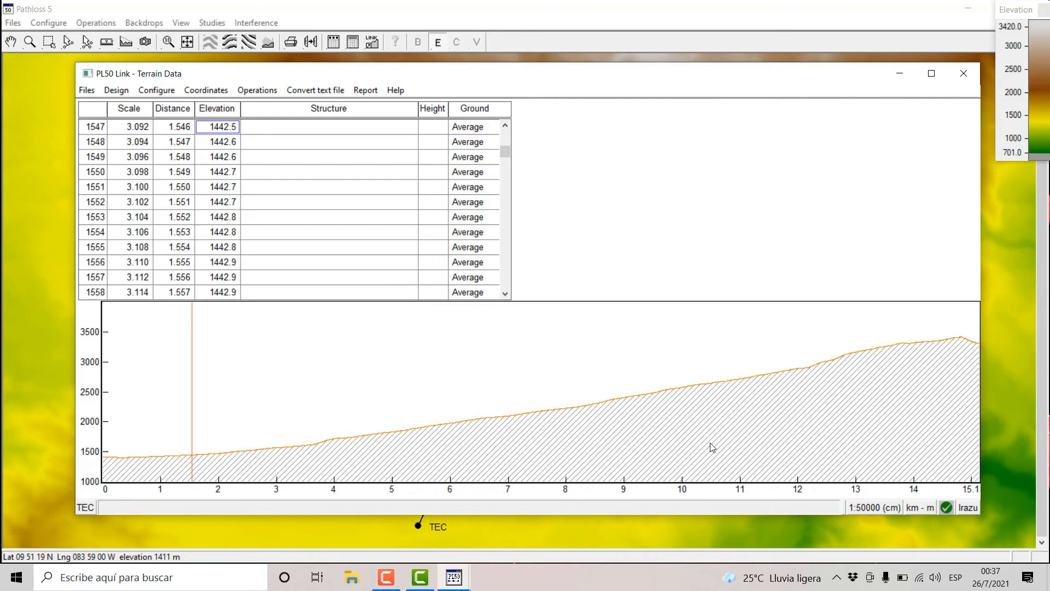
Step: Check the terrain elevation at the TEC end, the Irazu end and the peak just before Irazu
click(104, 462)
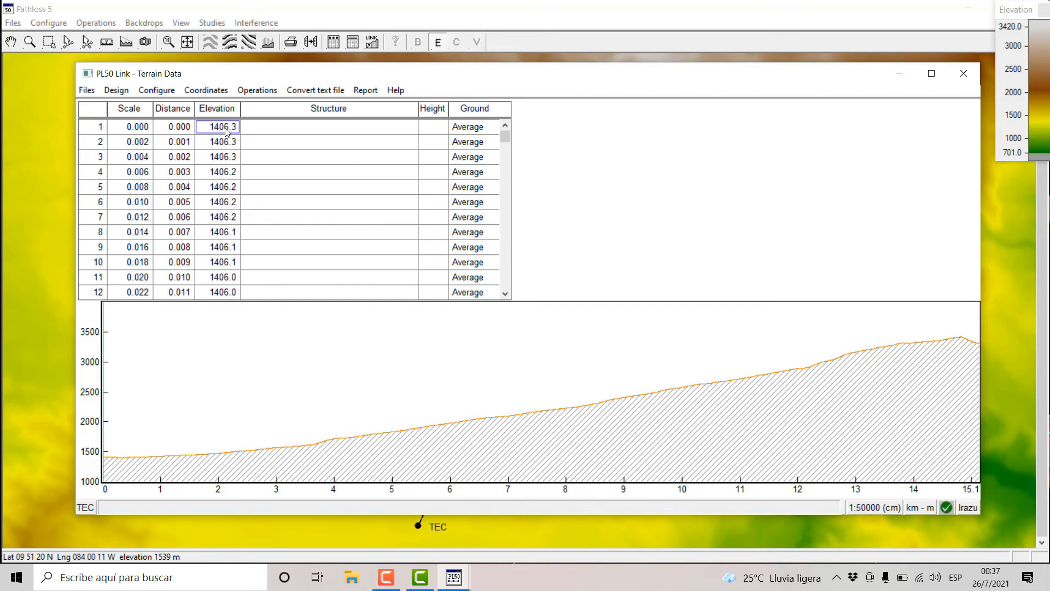
click(980, 355)
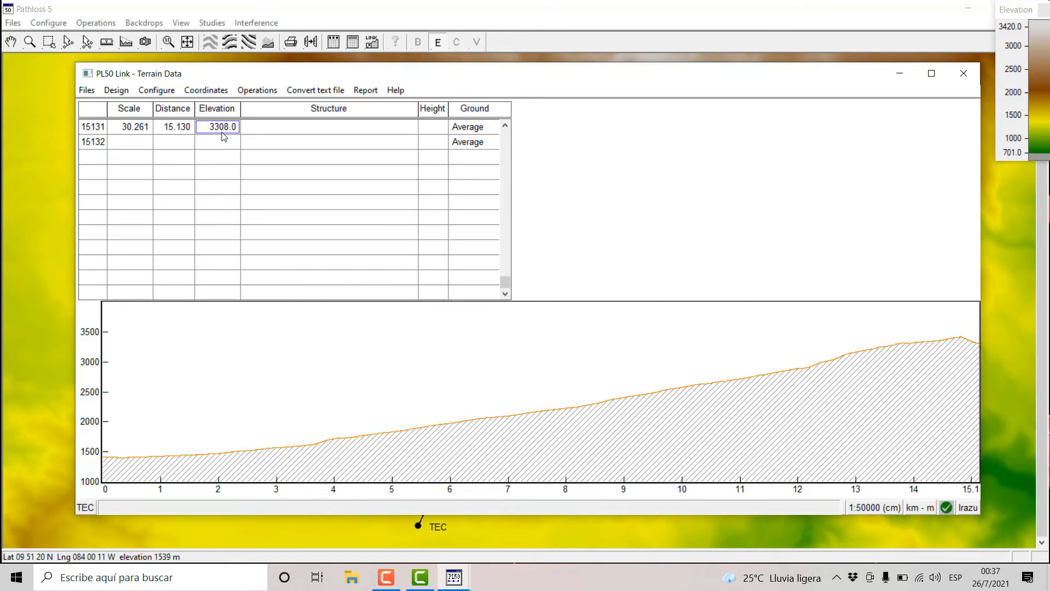
click(962, 341)
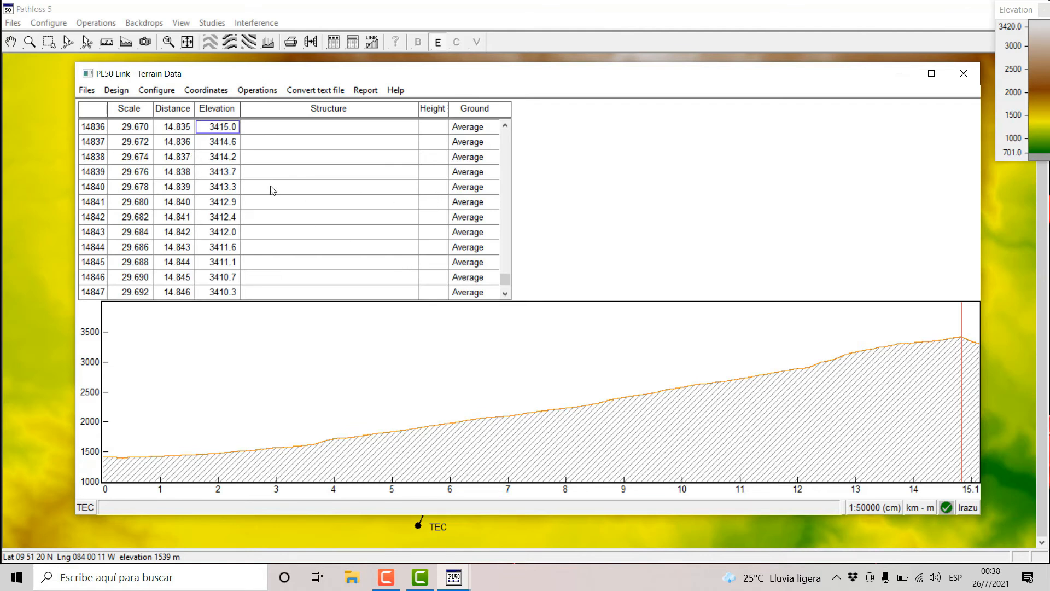
click(964, 341)
click(964, 336)
click(977, 346)
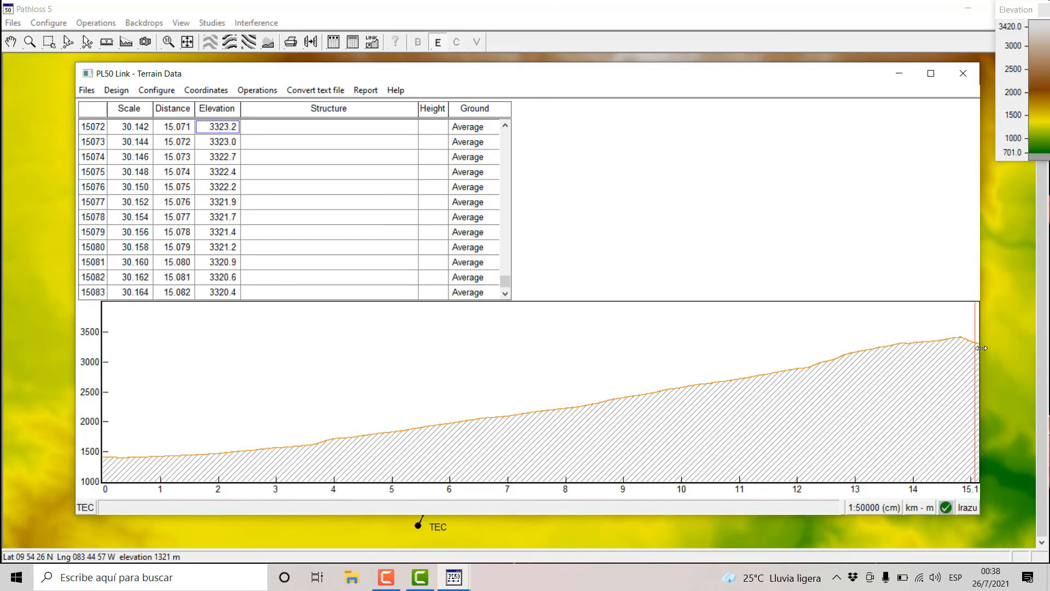
click(977, 353)
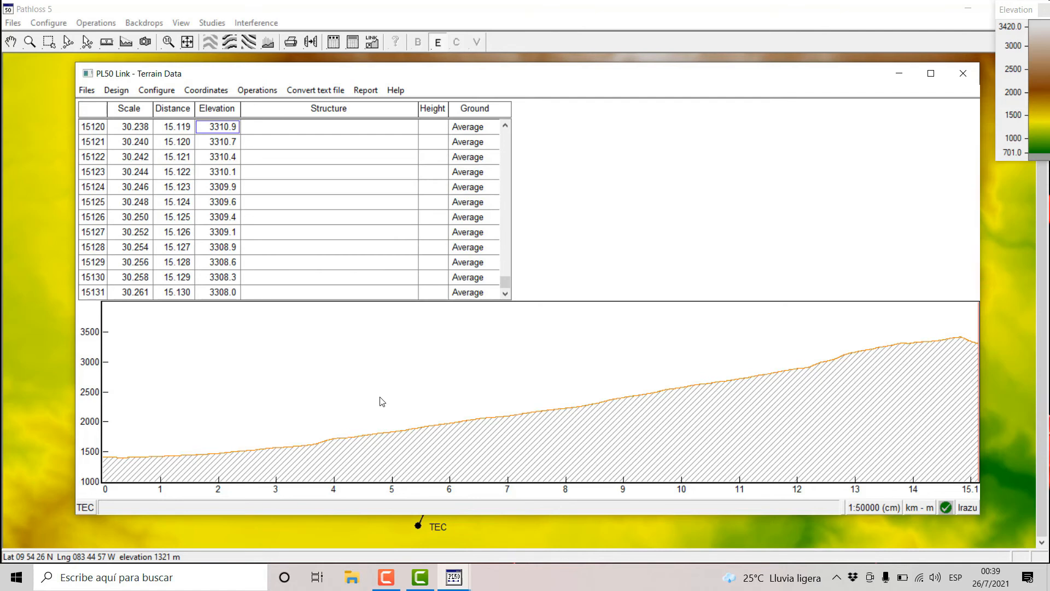
Step: Switch the link design to antenna heights and check the antenna height fields of both sites
click(125, 94)
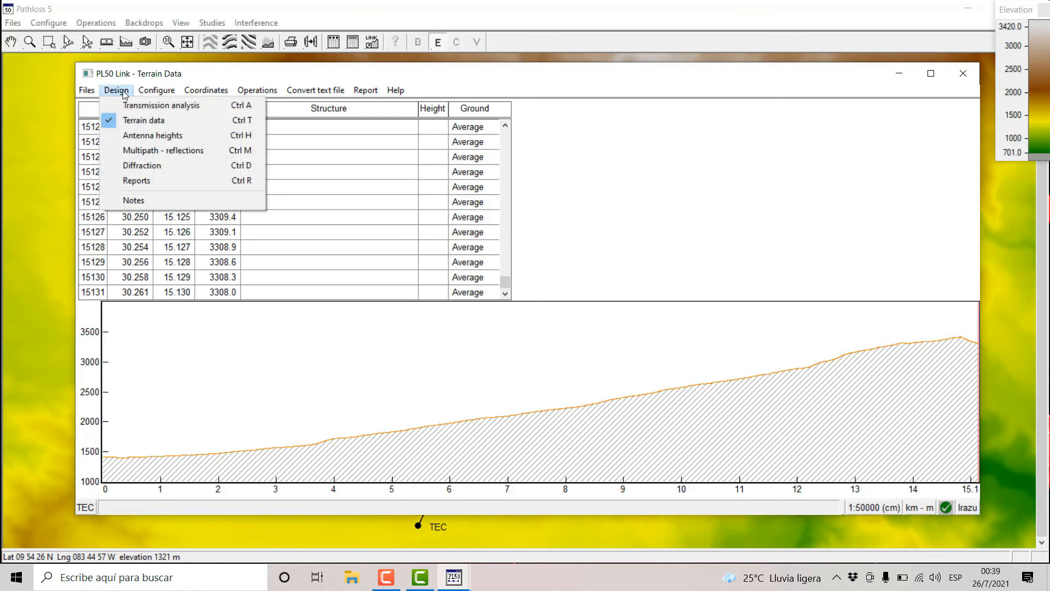
click(170, 136)
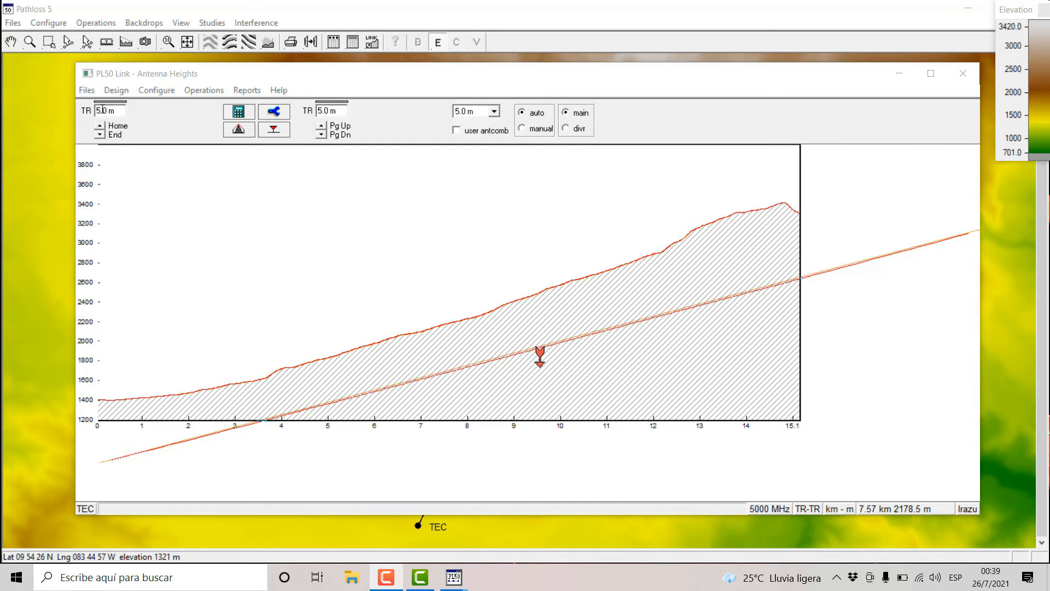
drag(117, 109, 91, 107)
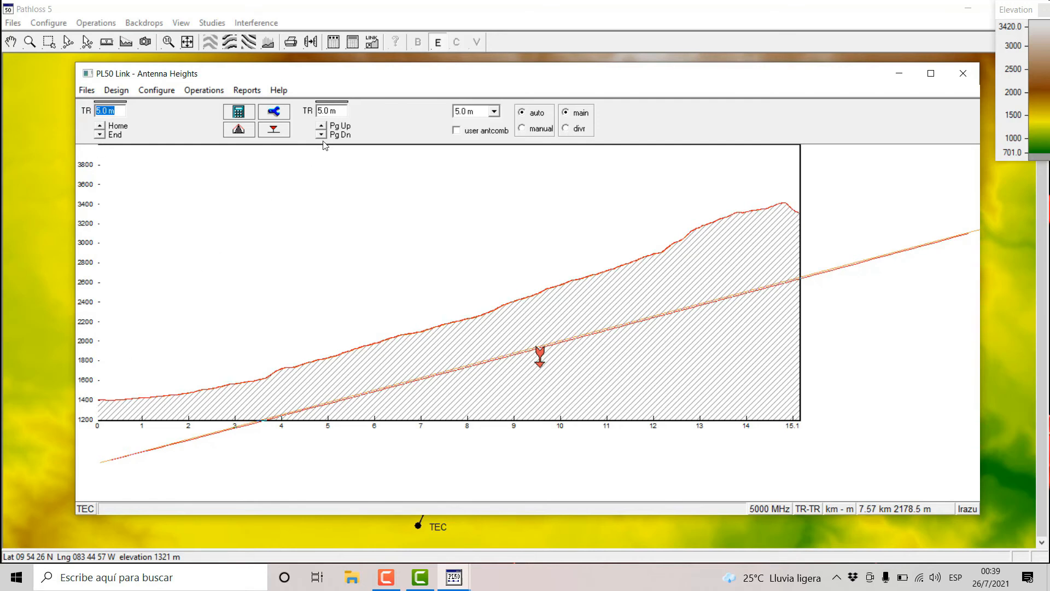
drag(338, 110, 317, 108)
click(895, 456)
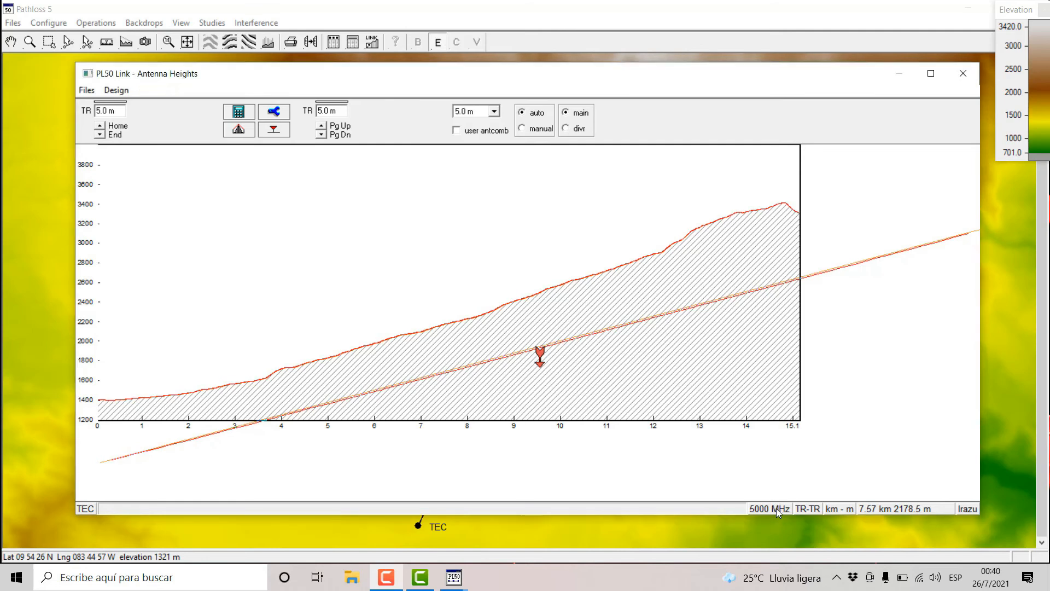
Step: Review the clearance criteria and design frequency of the link and accept them unchanged
double_click(776, 508)
drag(568, 222, 500, 180)
click(528, 329)
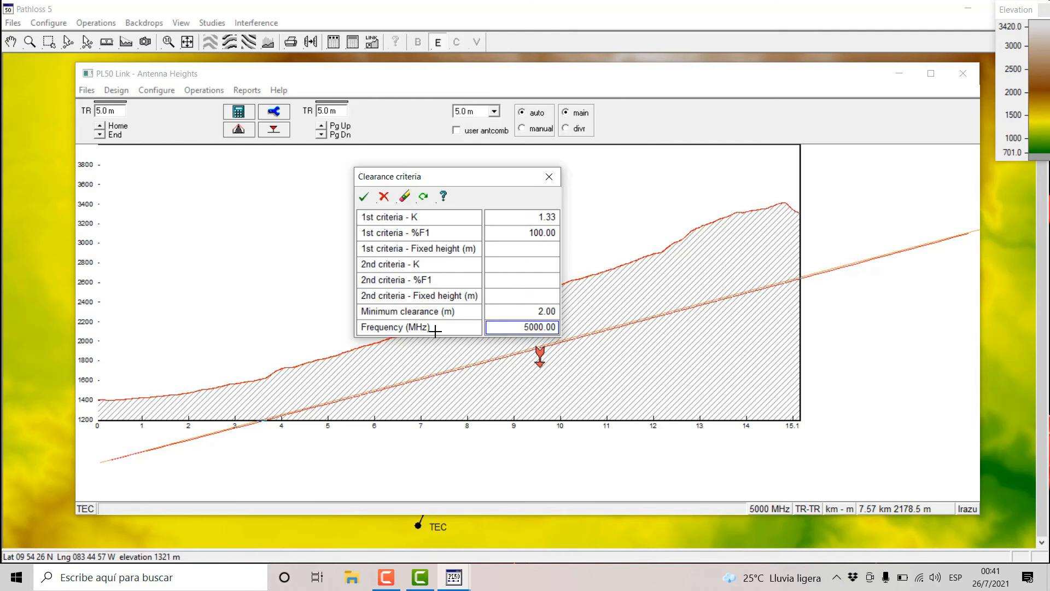
click(366, 198)
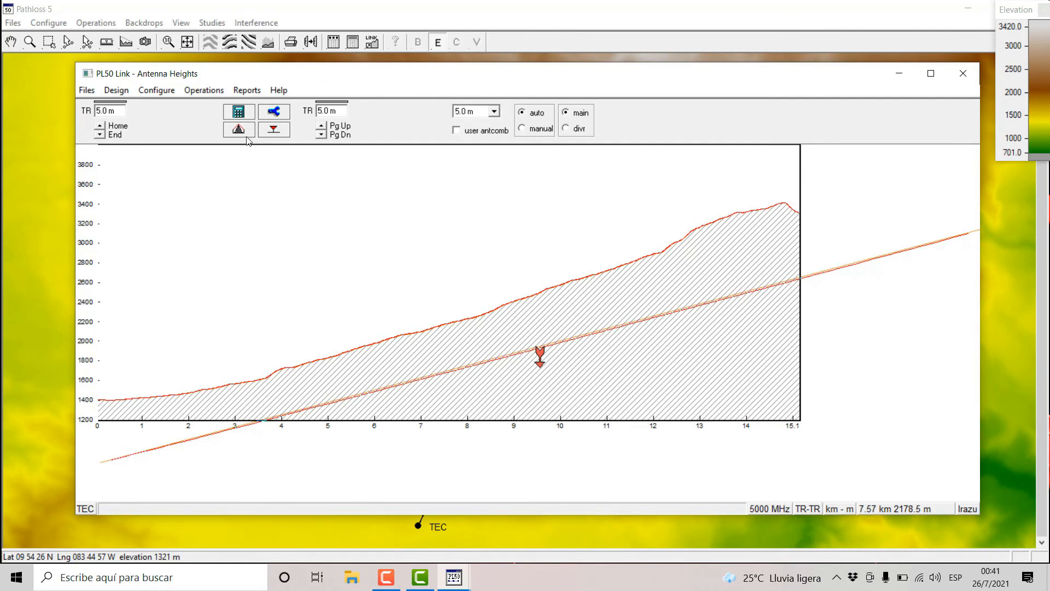
Step: Calculate the antenna heights for the 5000 MHz link and check the resulting height at each site
click(238, 112)
click(232, 113)
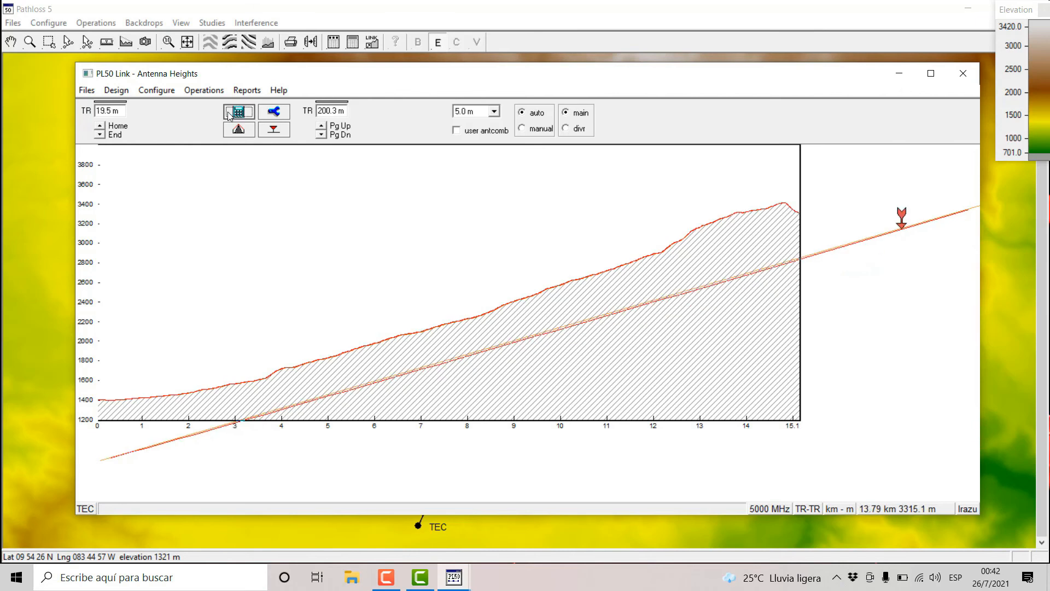
drag(120, 112, 92, 111)
drag(343, 110, 316, 111)
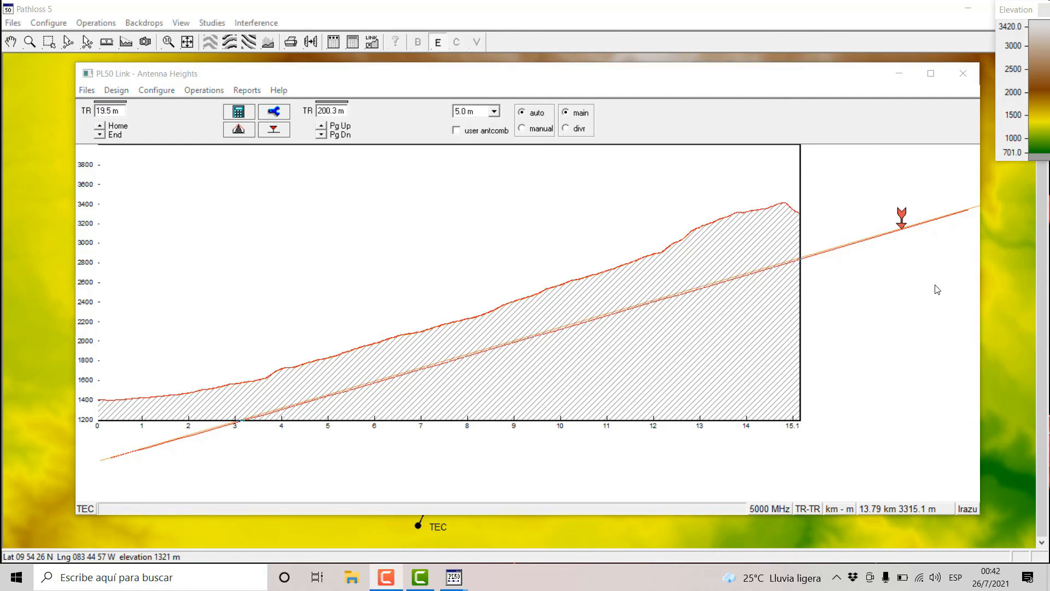
click(337, 111)
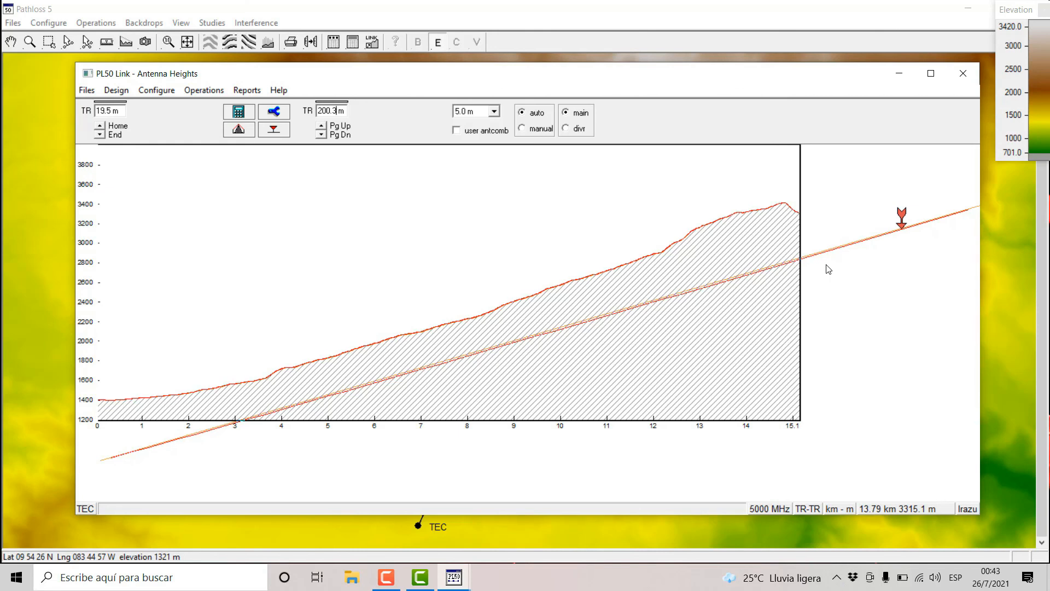
key(F10)
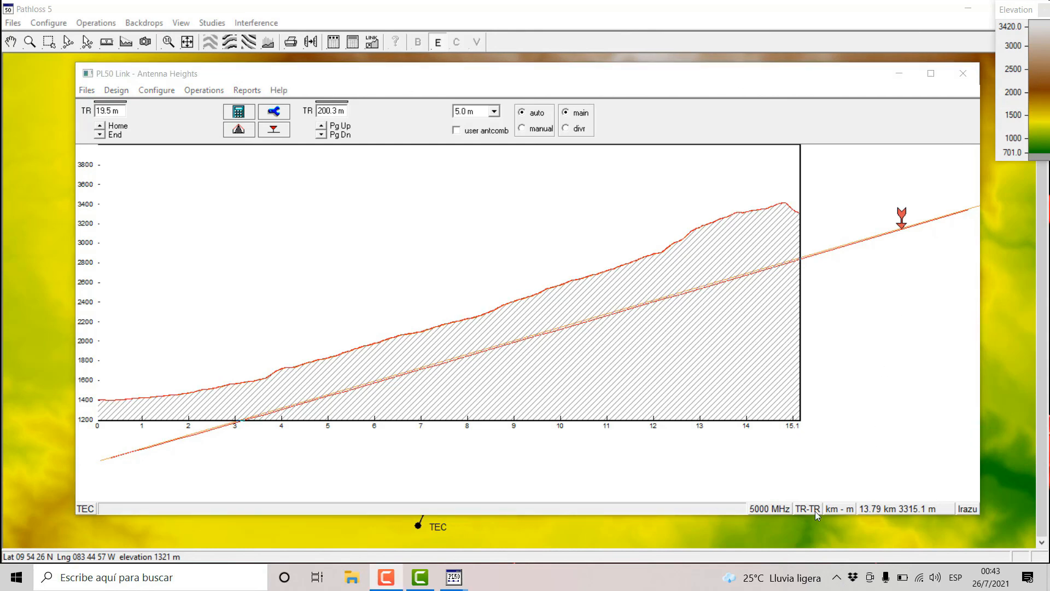
Step: Set the frequency in the clearance criteria to 900 MHz
click(767, 508)
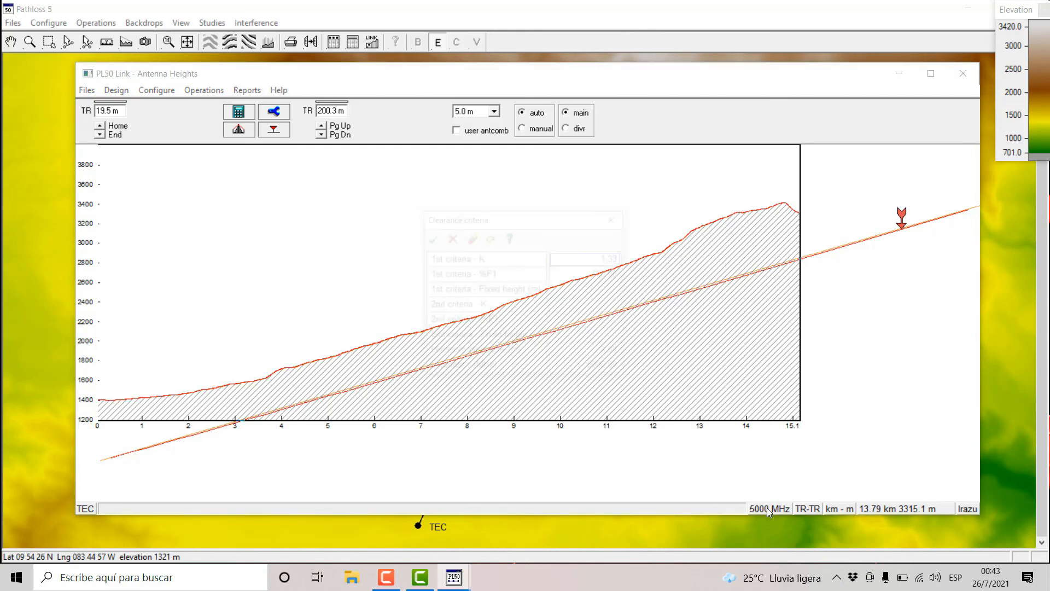
click(607, 371)
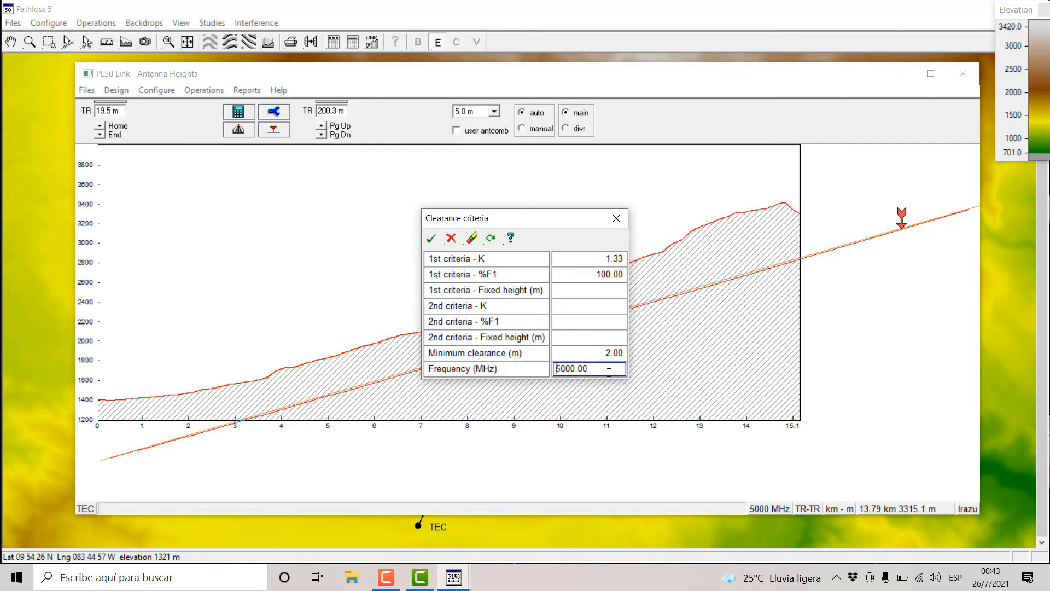
drag(575, 370, 555, 370)
text(900)
click(432, 239)
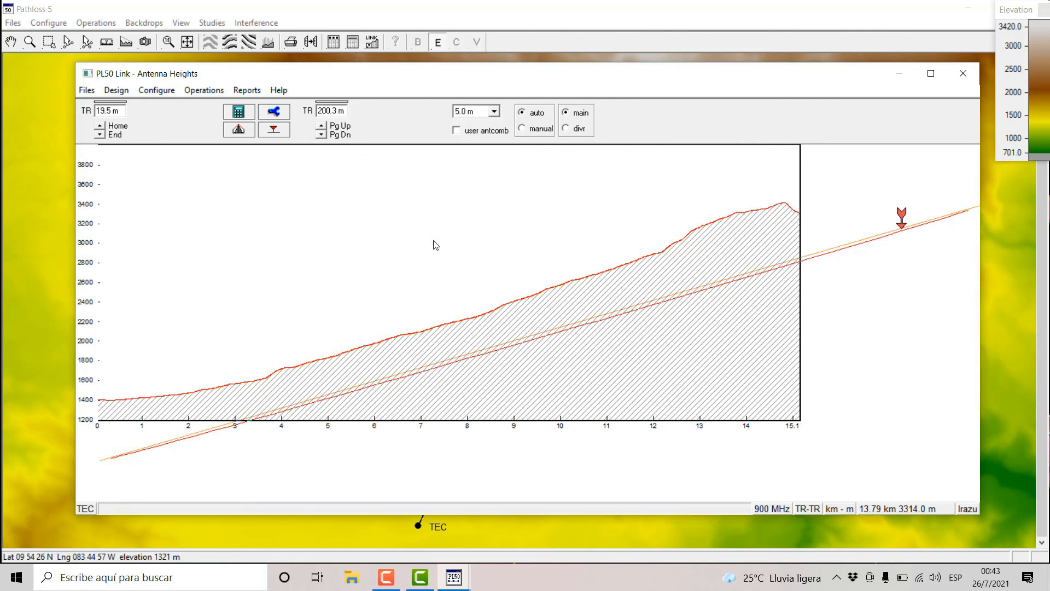
Step: Recalculate the antenna heights for the 900 MHz link and check the resulting heights at TEC and Irazu
click(240, 114)
drag(120, 110, 89, 112)
click(120, 111)
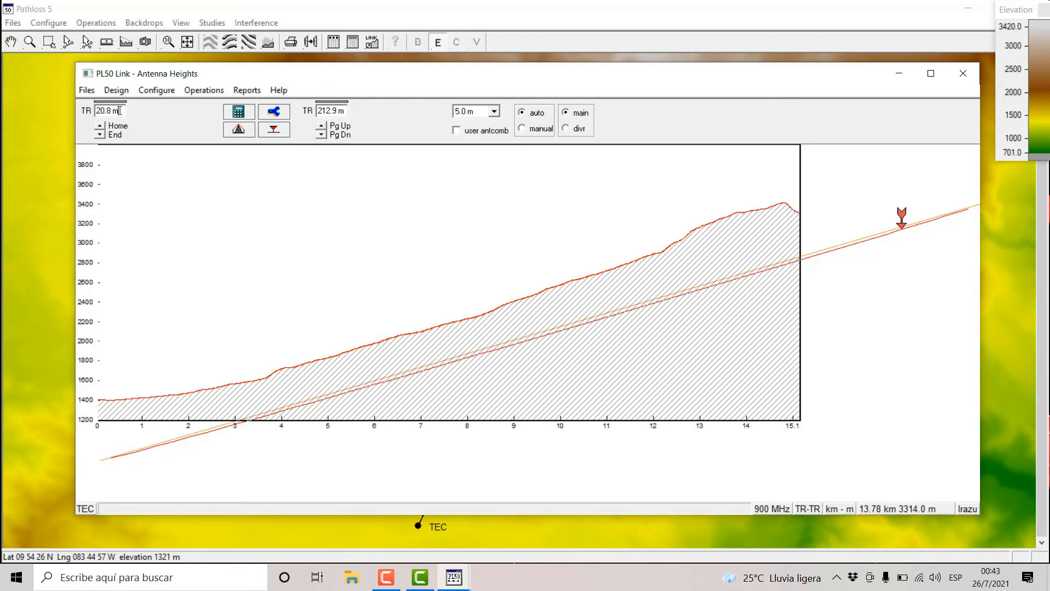
drag(121, 111, 94, 111)
click(113, 113)
drag(320, 111, 330, 110)
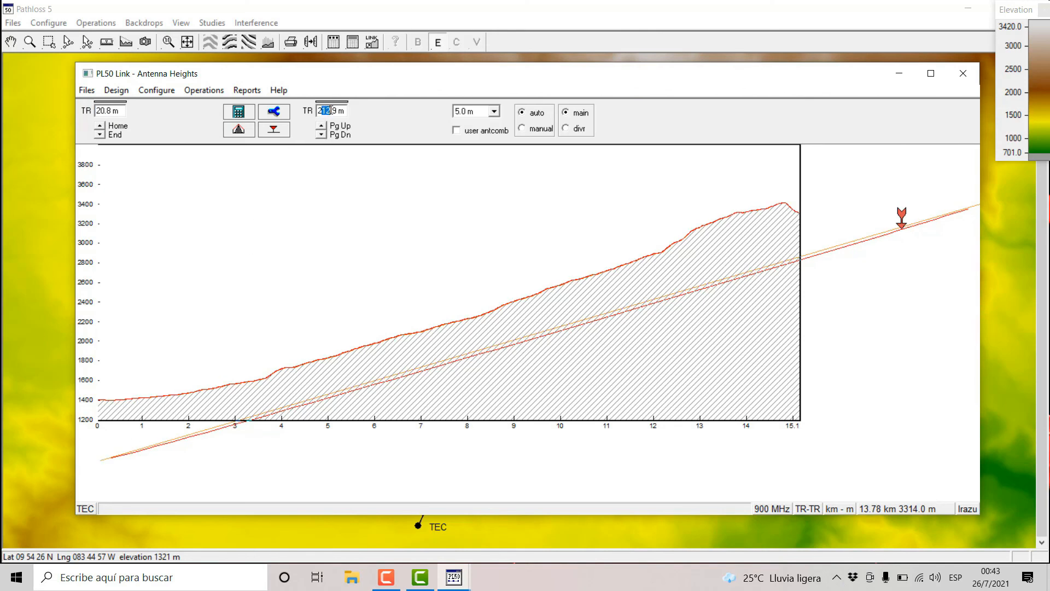